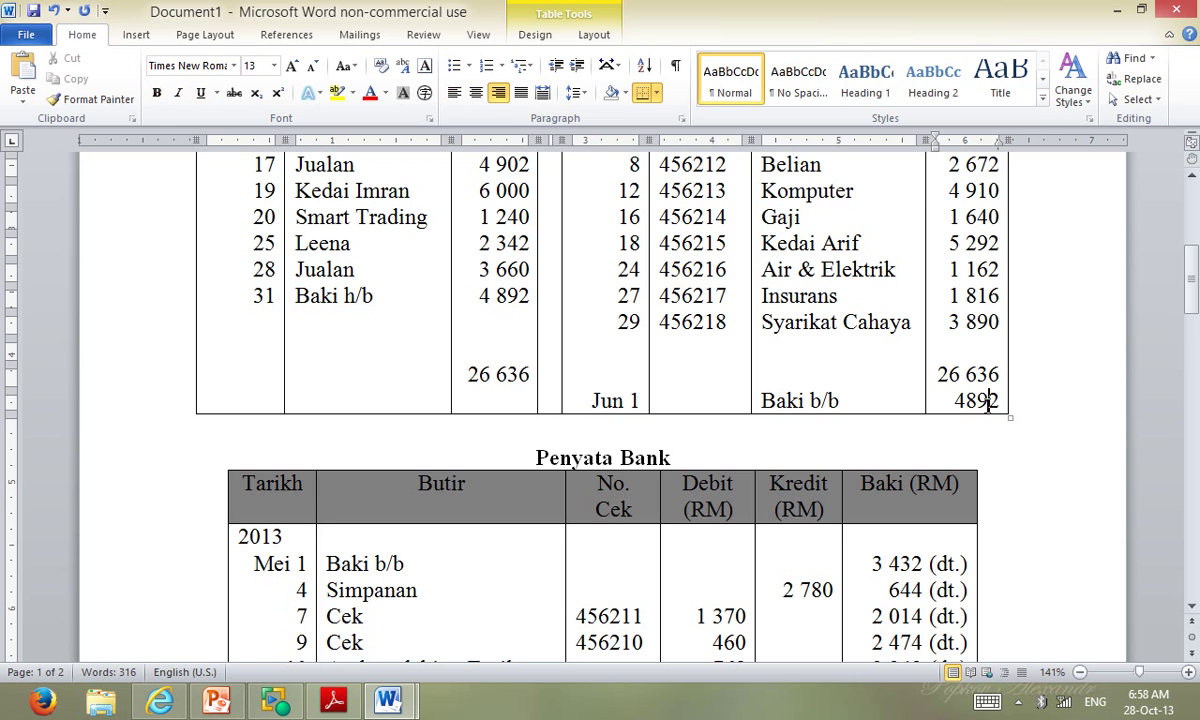
Compare the closing balances of the Buku Tunai and Penyata Bank tables.
scroll(980, 410, down, 4)
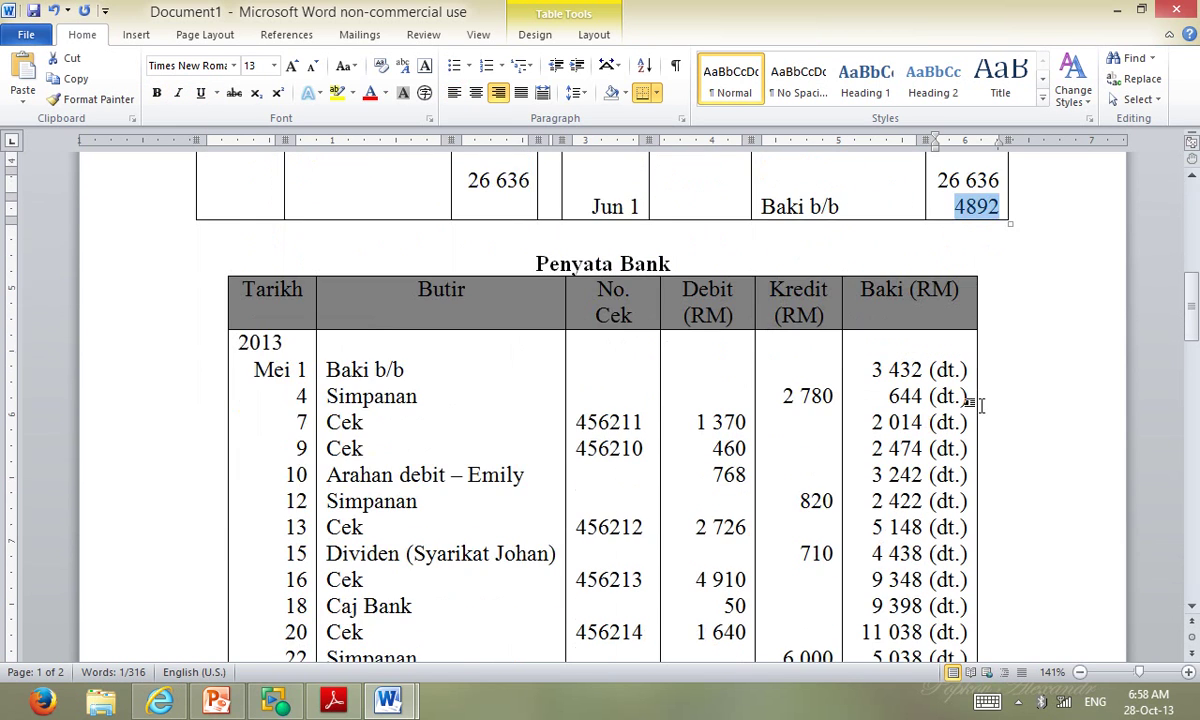
scroll(975, 405, down, 3)
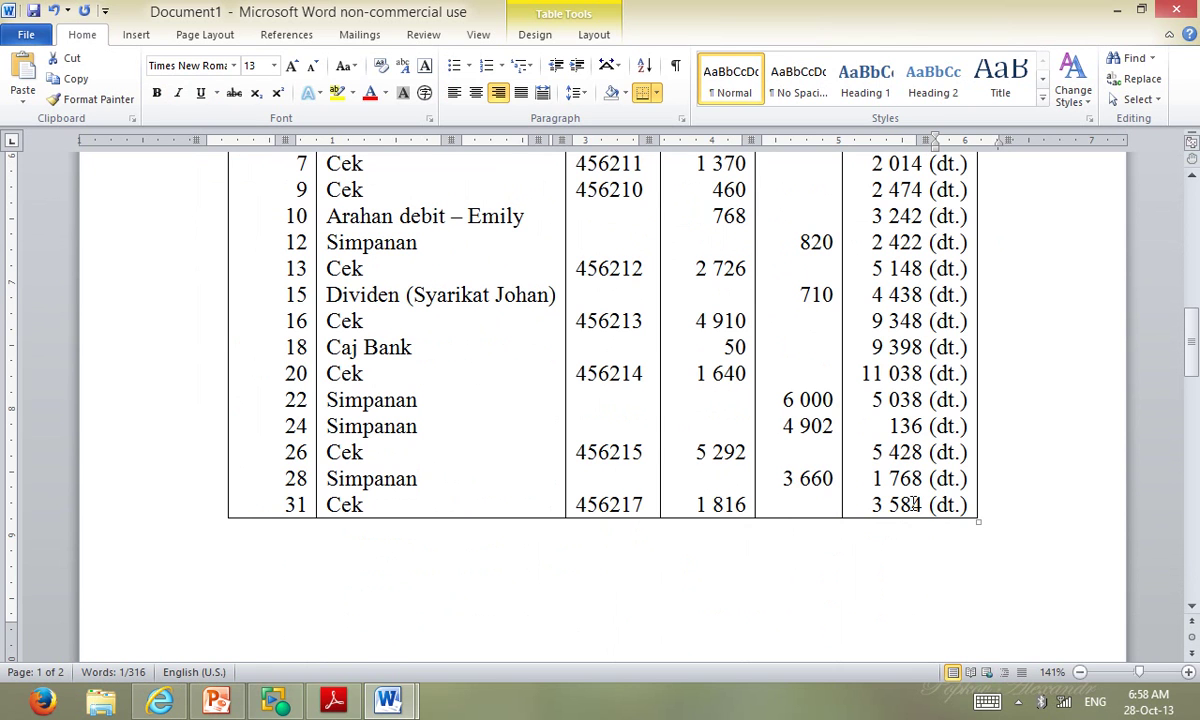
scroll(913, 503, up, 10)
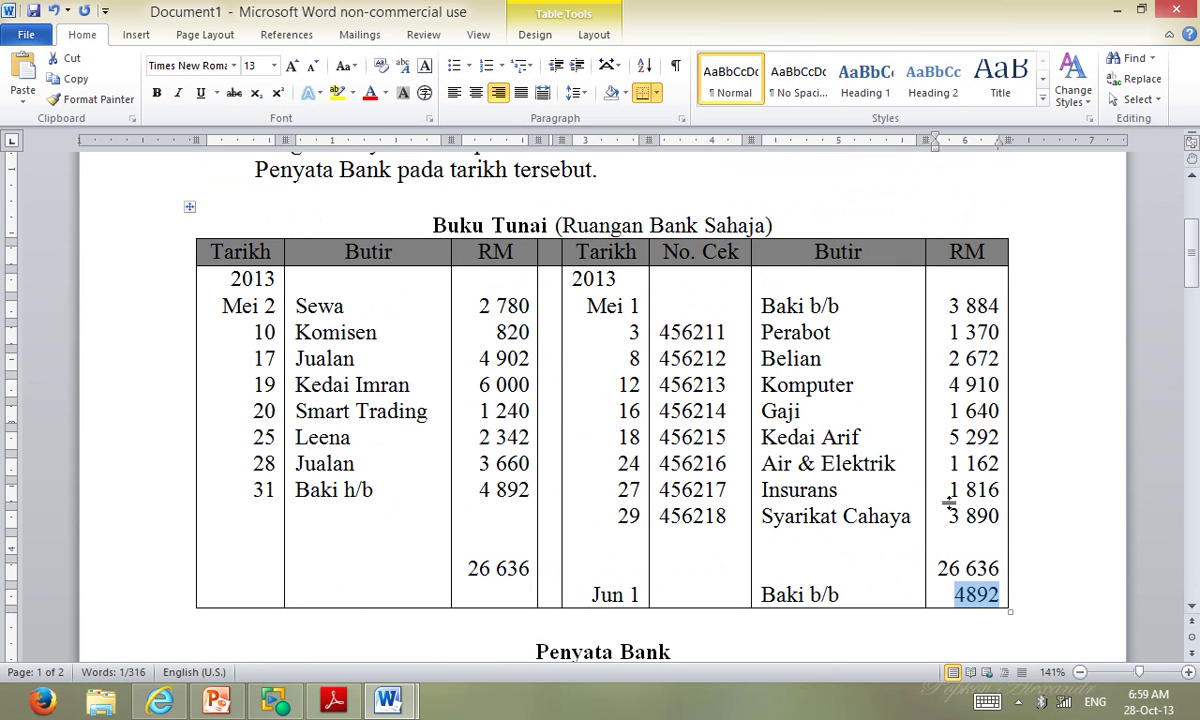
Consult the analysis flowchart in Adobe Reader and strike through the Mei 1 Baki b/b entry and its amount in Buku Tunai in Word.
key(alt+Tab)
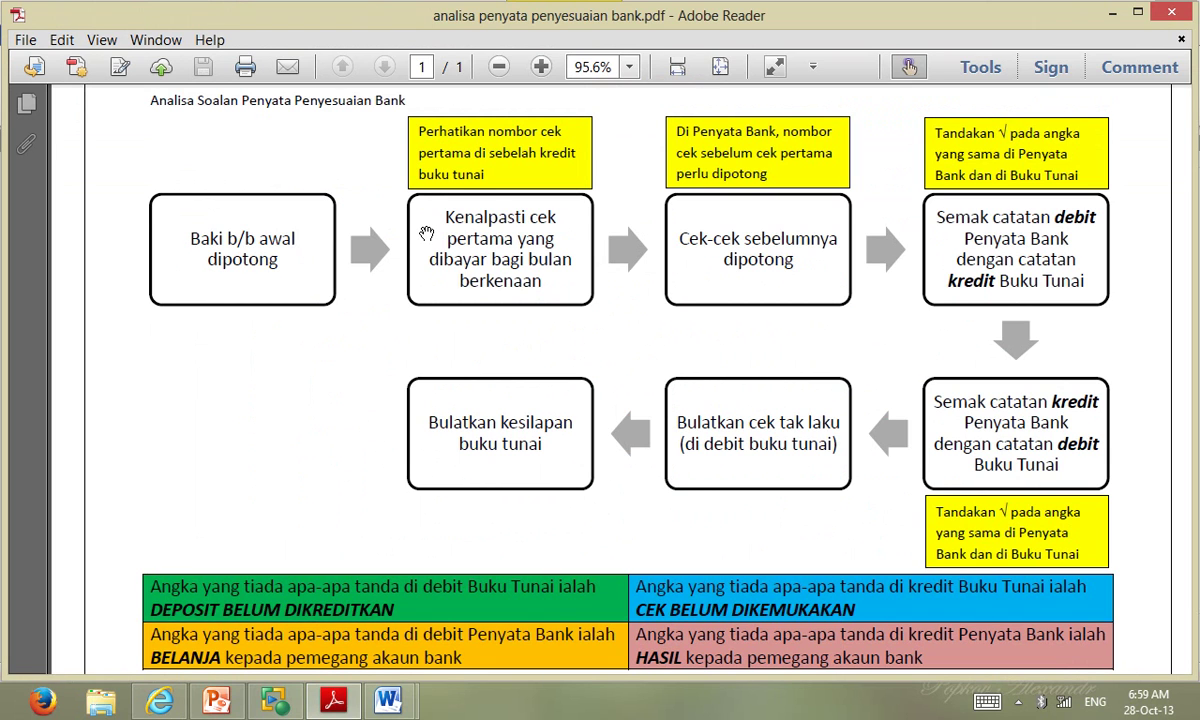
key(alt+Tab)
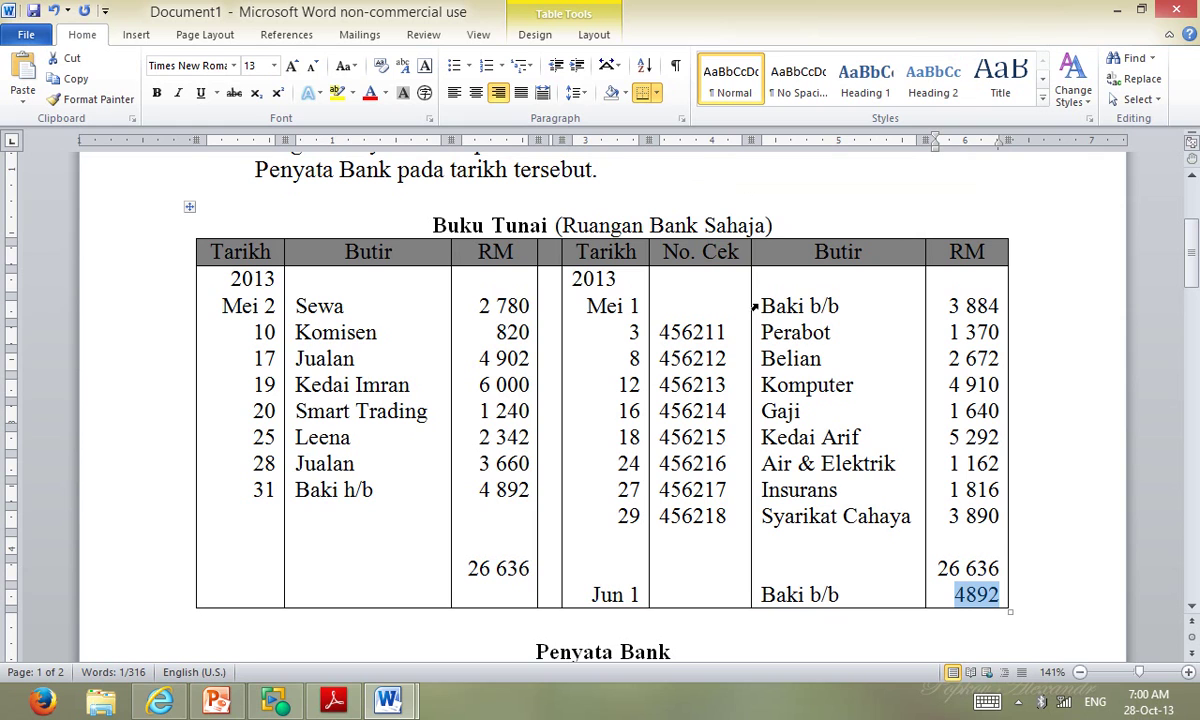
drag(763, 305, 978, 300)
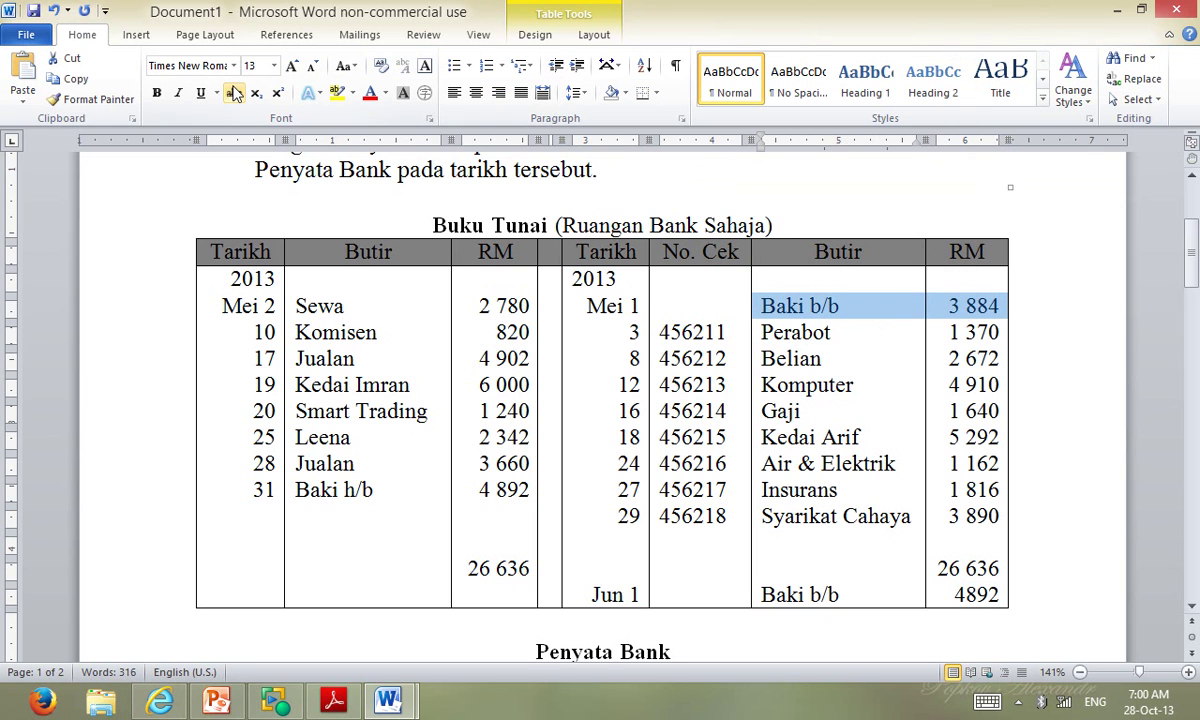
click(233, 93)
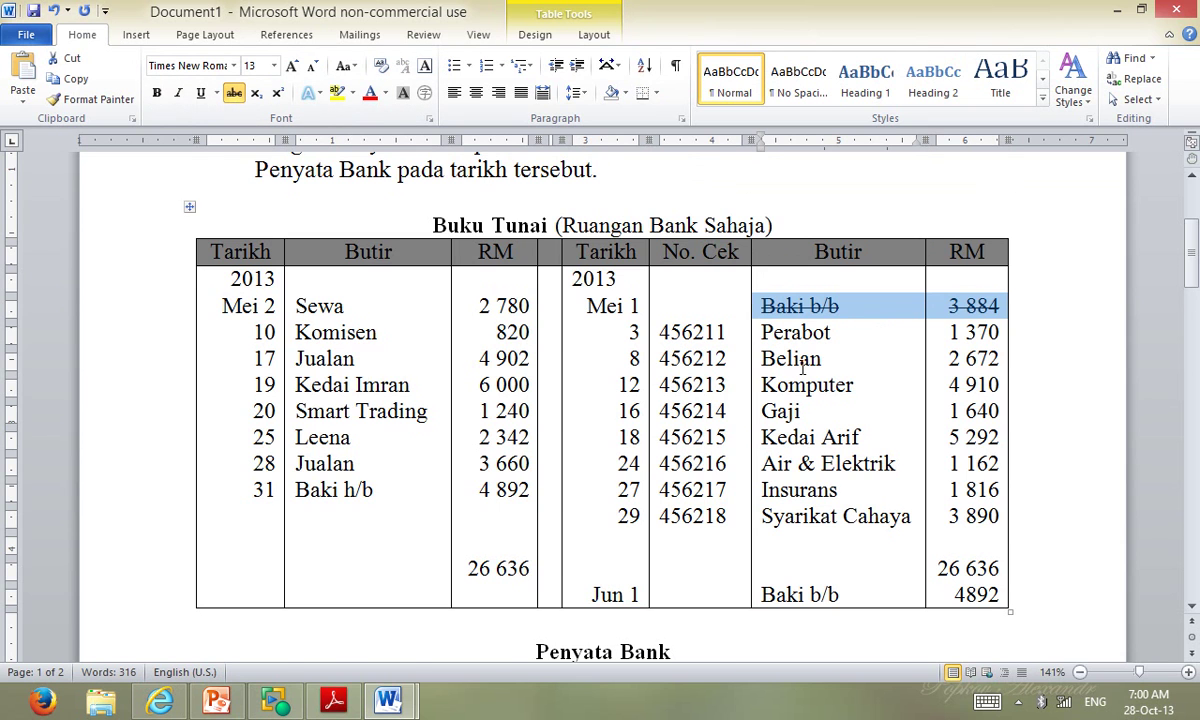
Strike through the Mei 1 Baki b/b entry and its balance in the Penyata Bank table.
scroll(784, 362, down, 1)
scroll(784, 362, down, 2)
scroll(780, 362, down, 2)
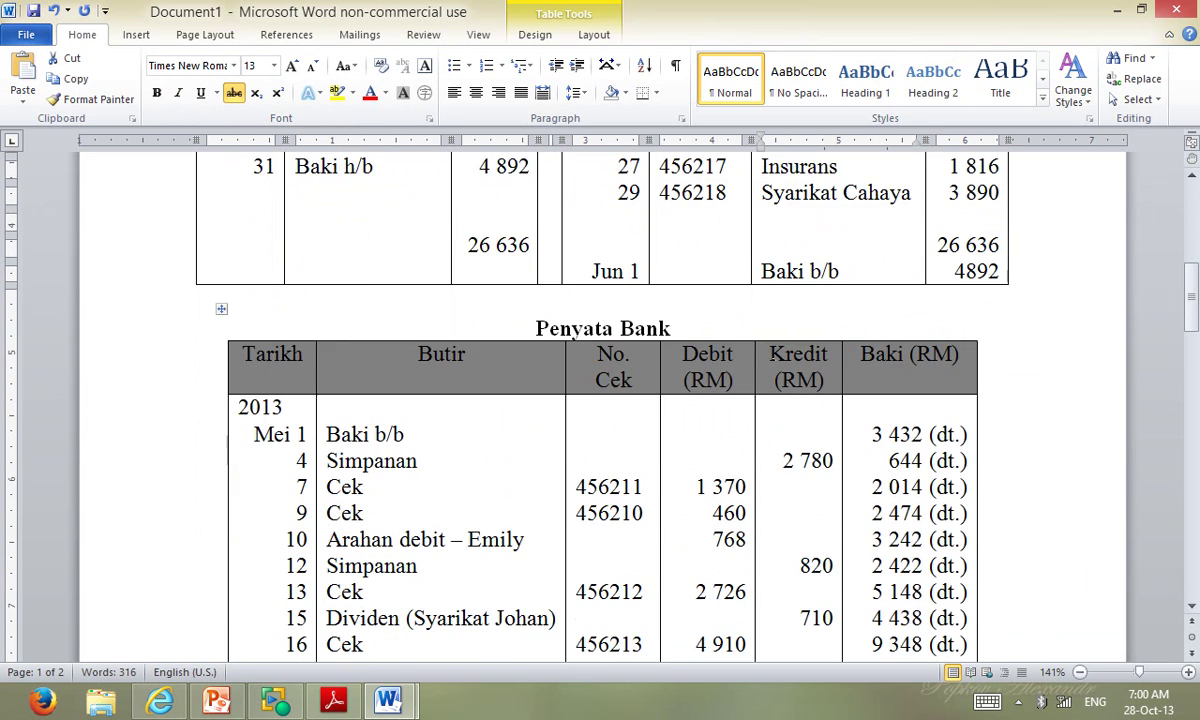
scroll(760, 368, down, 2)
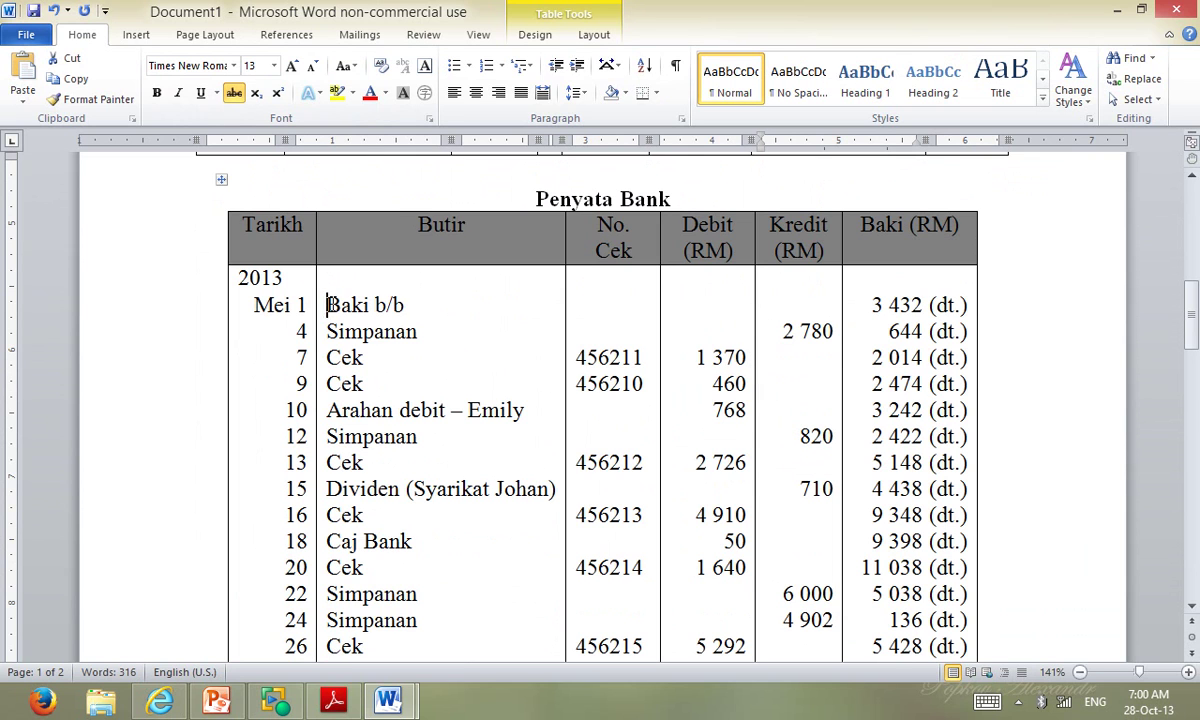
drag(318, 300, 915, 283)
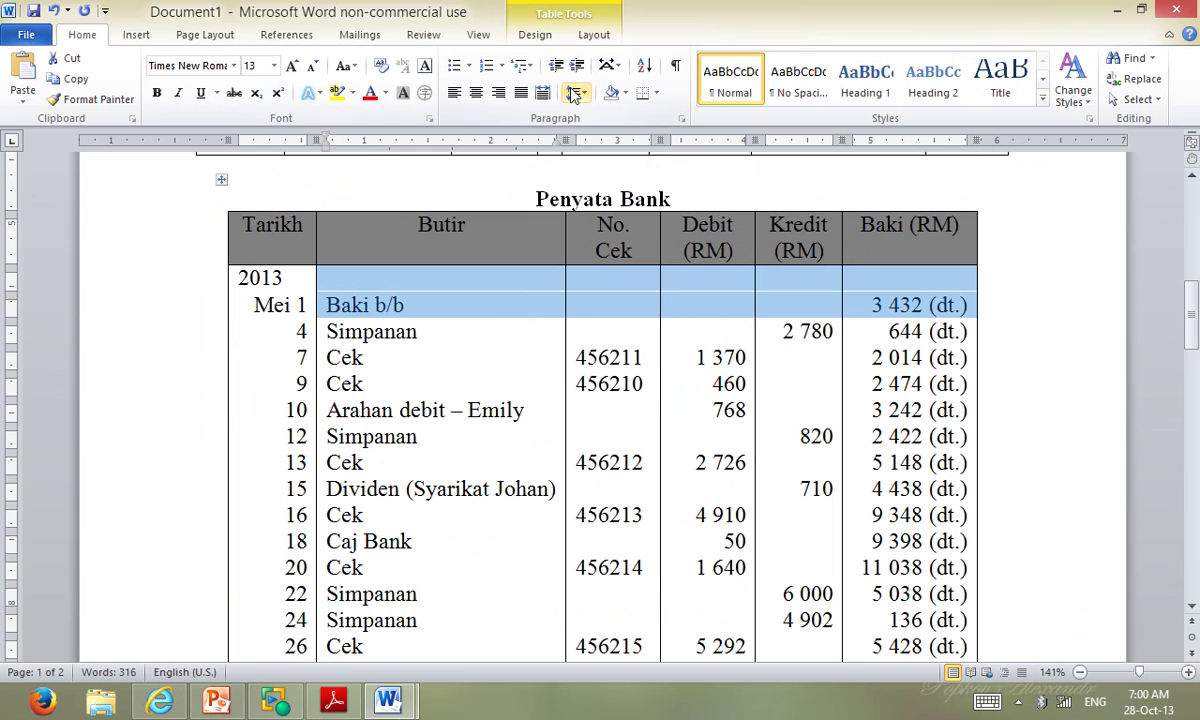
click(234, 93)
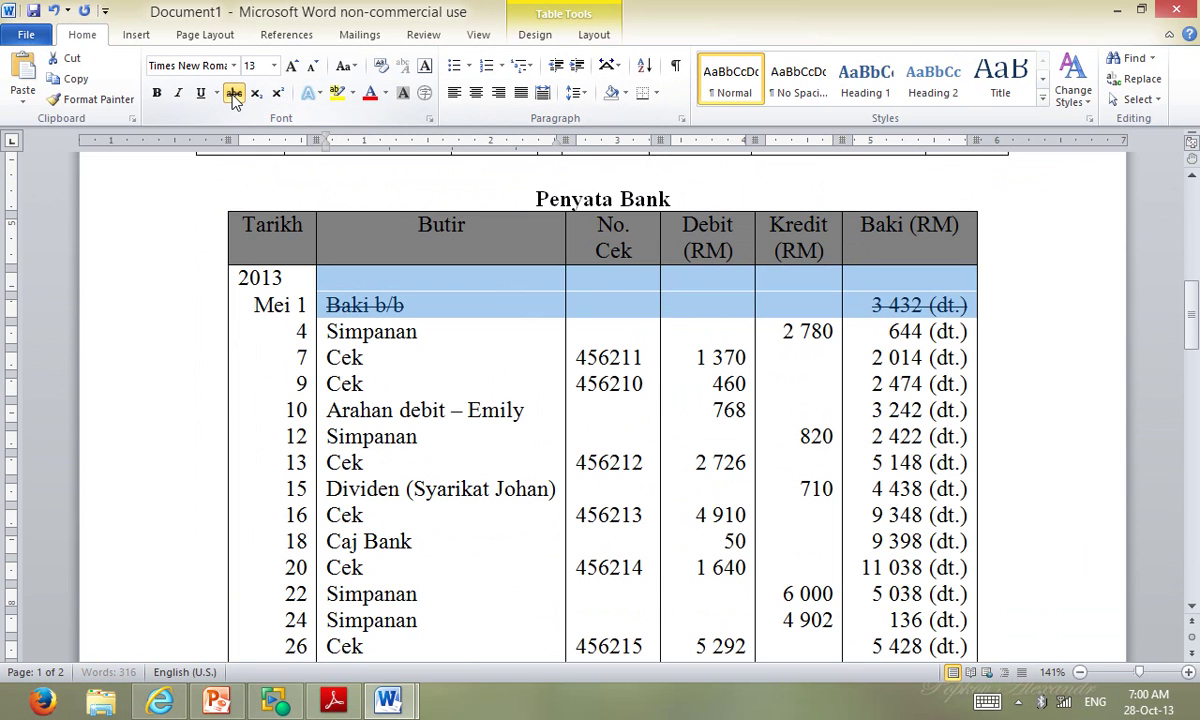
click(983, 281)
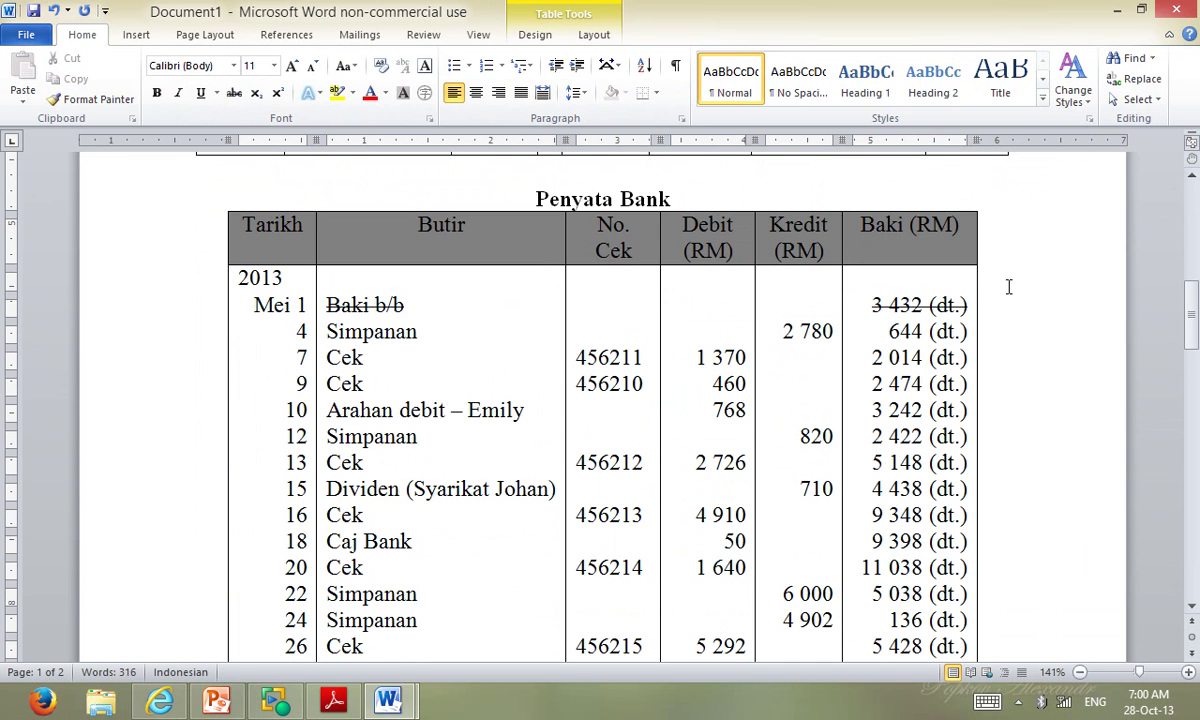
Check the flowchart's next instruction in Adobe Reader and identify the first cheque number on the credit side of Buku Tunai in Word.
key(alt+Tab)
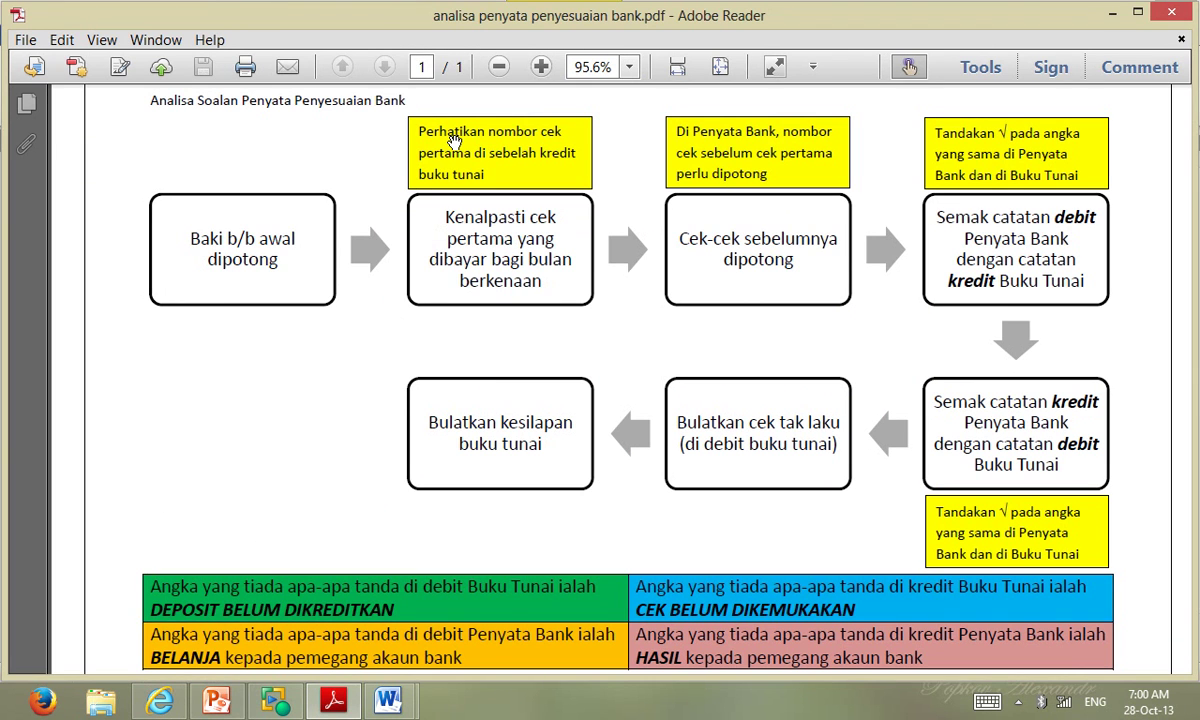
key(alt+Tab)
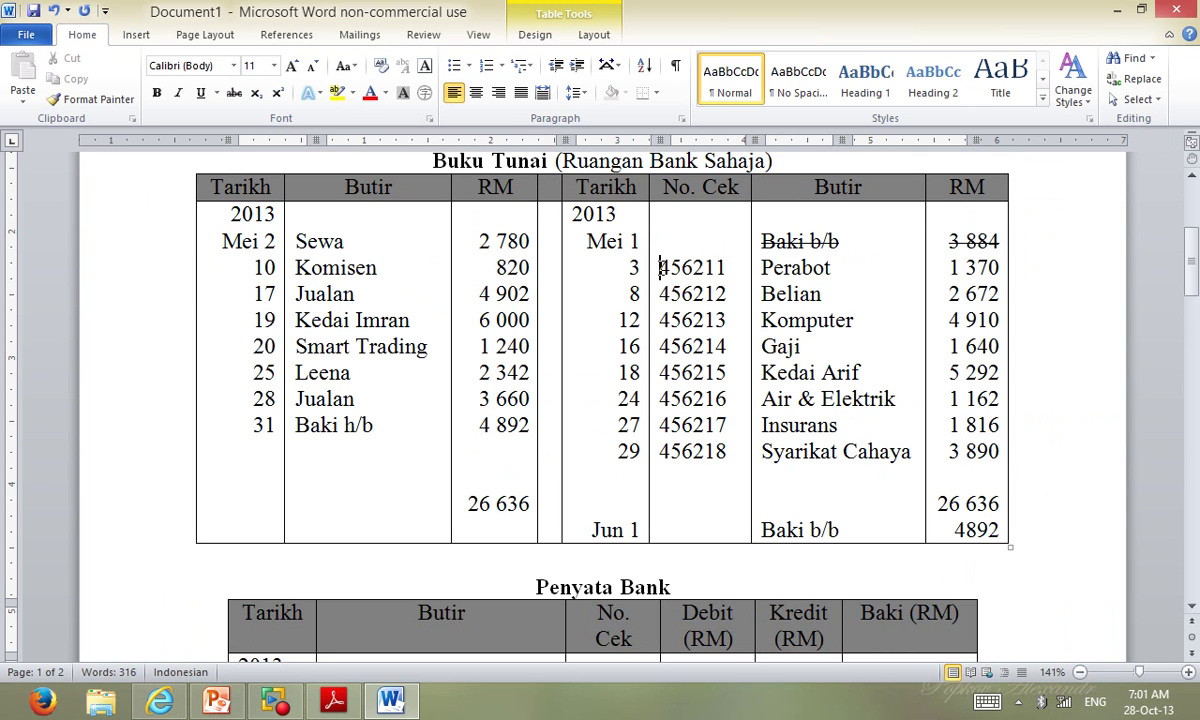
drag(661, 267, 729, 265)
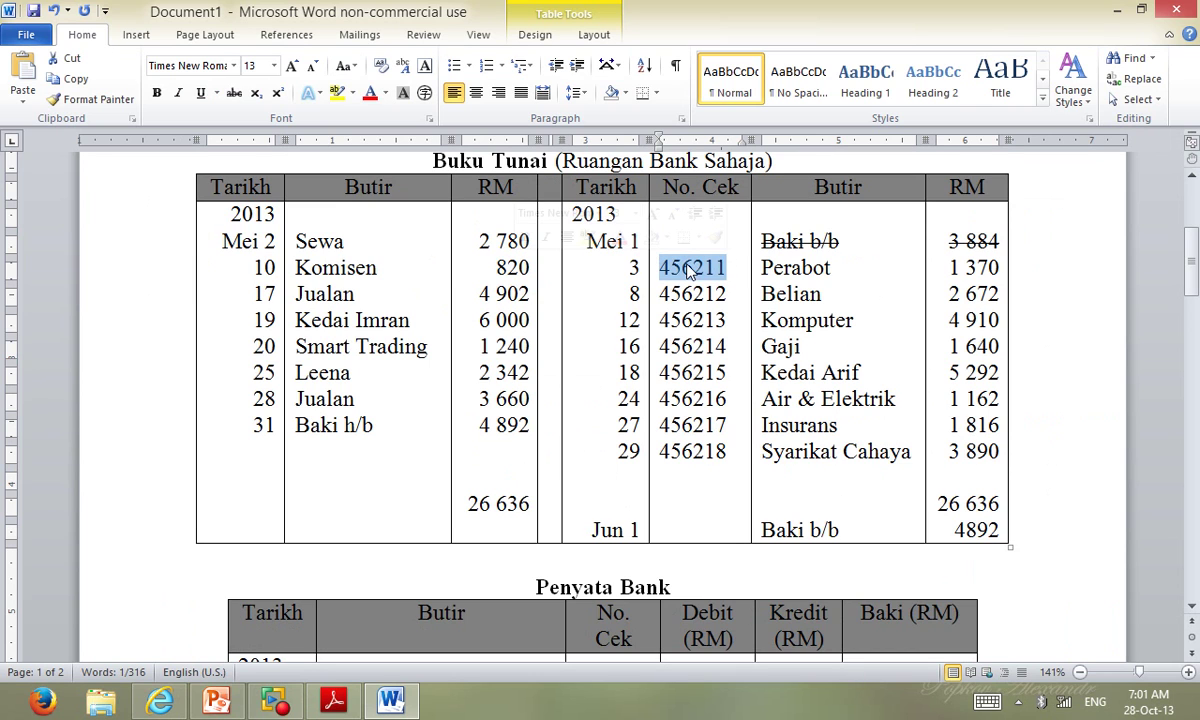
click(702, 264)
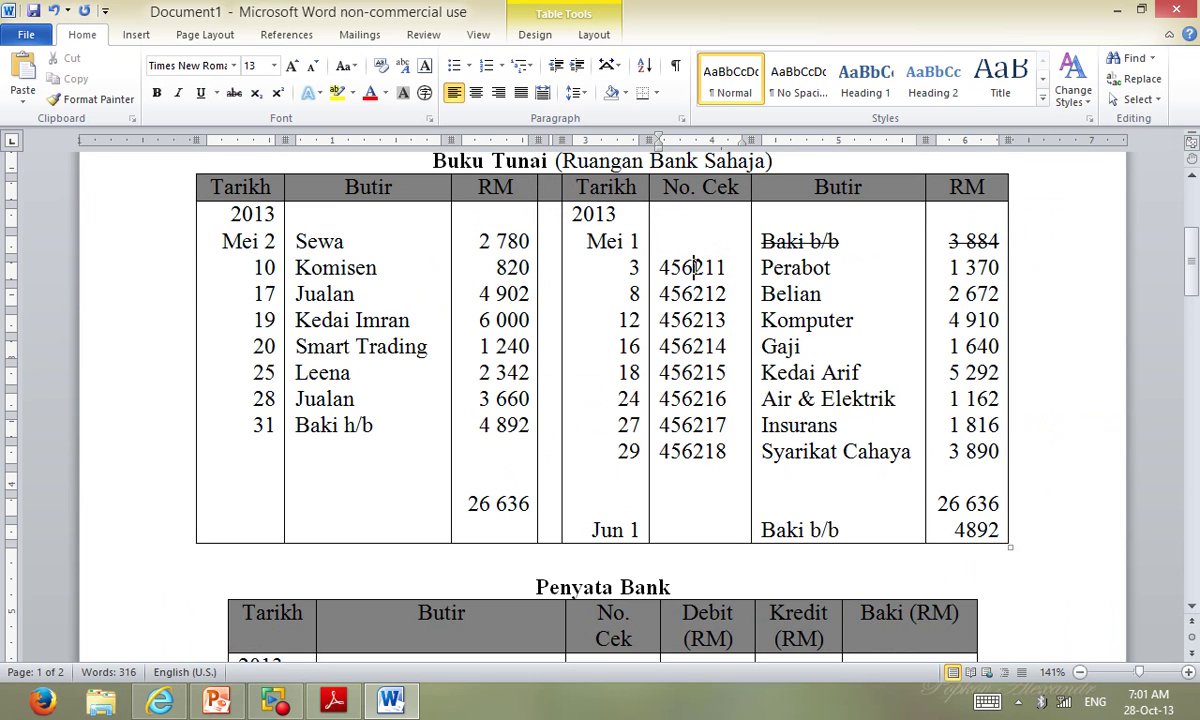
drag(693, 268, 727, 268)
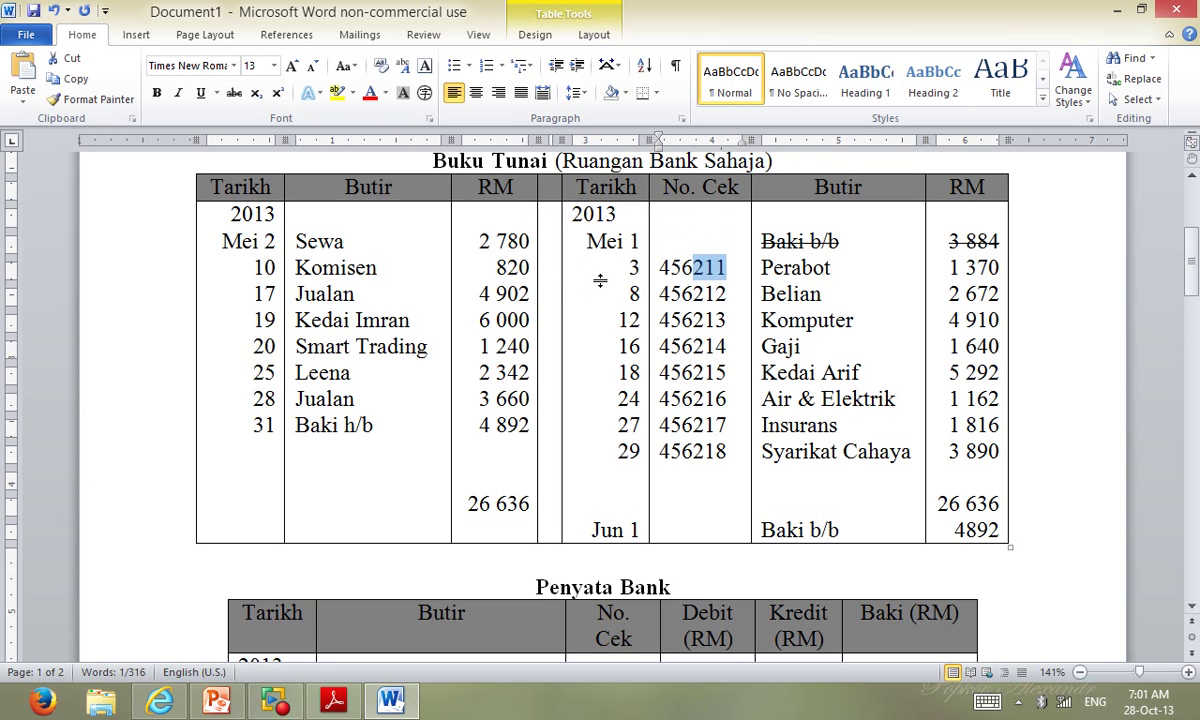
Check the flowchart's rule on earlier cheques in Adobe Reader and strike through the cheque 456210 row of Penyata Bank in Word.
key(alt+Tab)
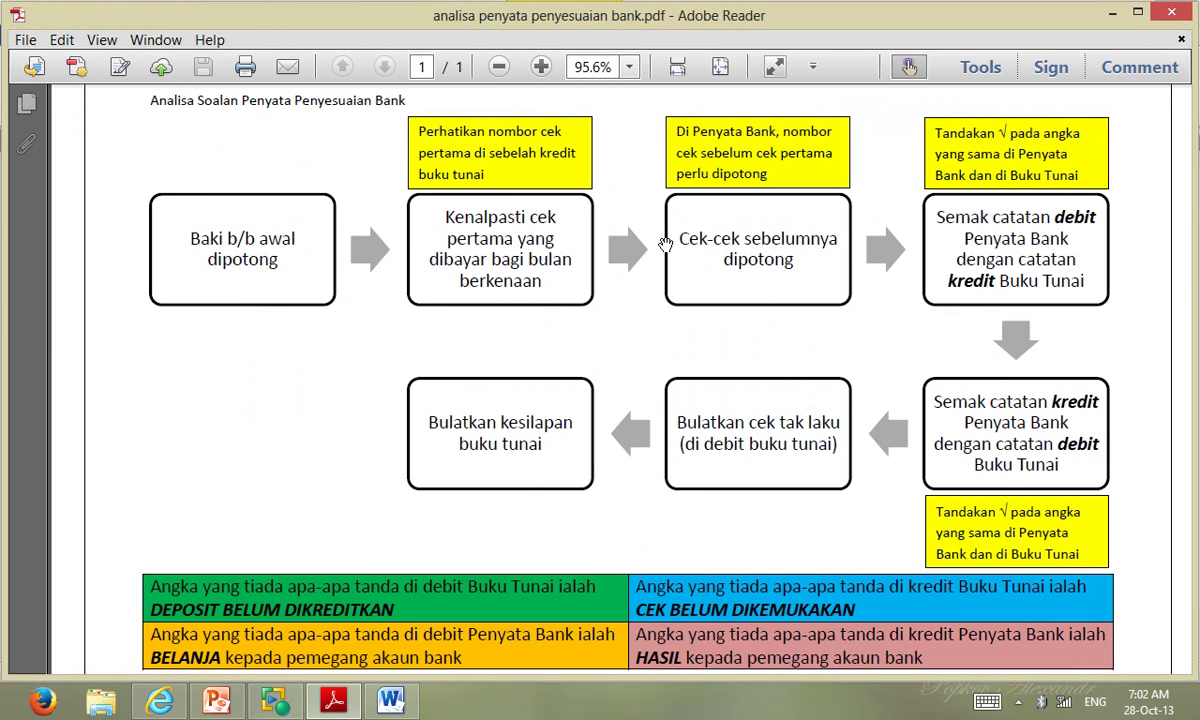
key(alt+Tab)
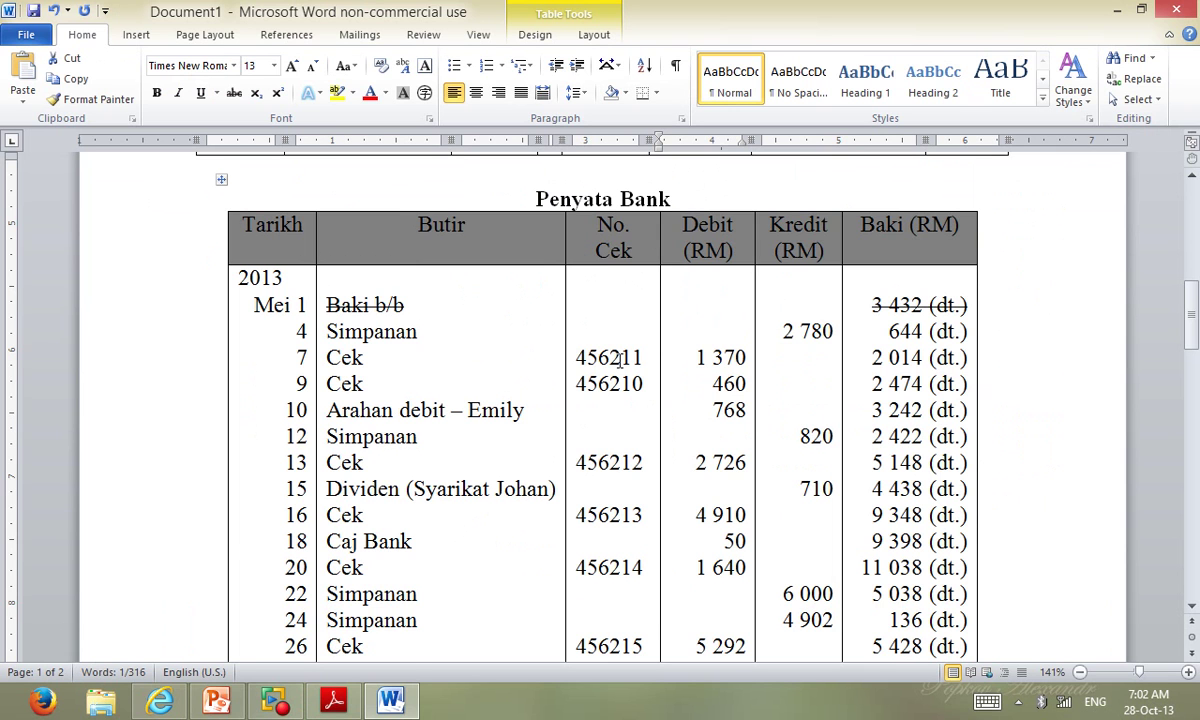
scroll(620, 357, up, 5)
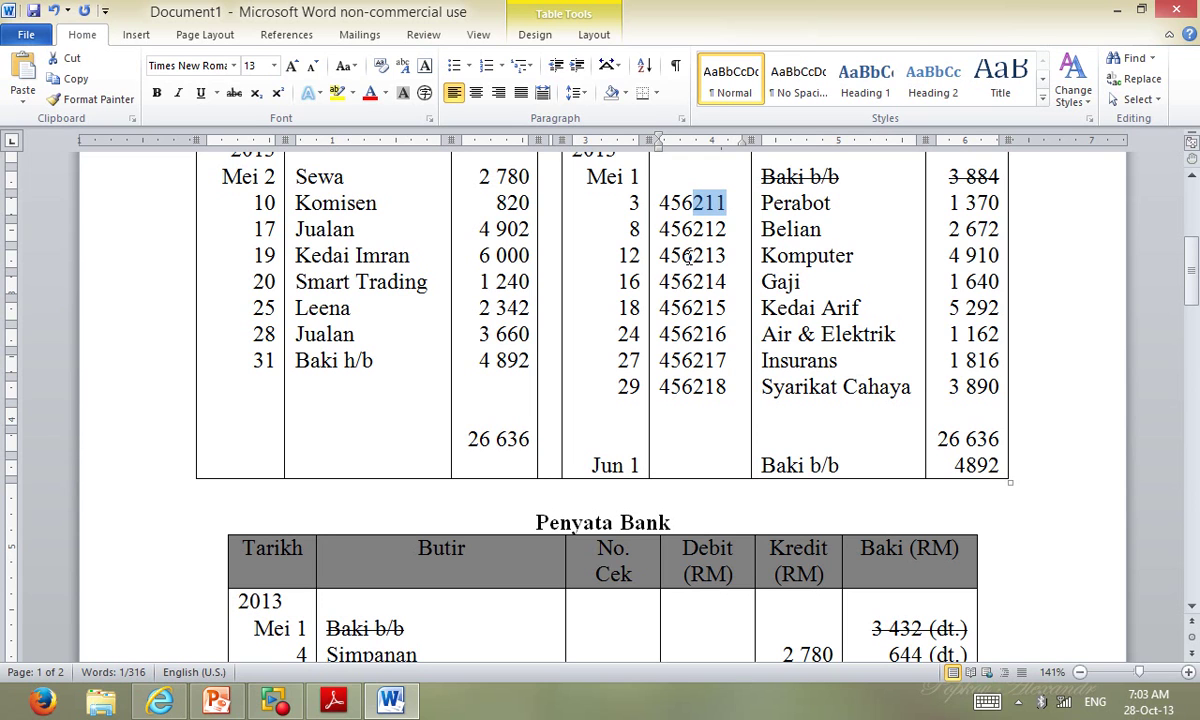
scroll(620, 300, down, 5)
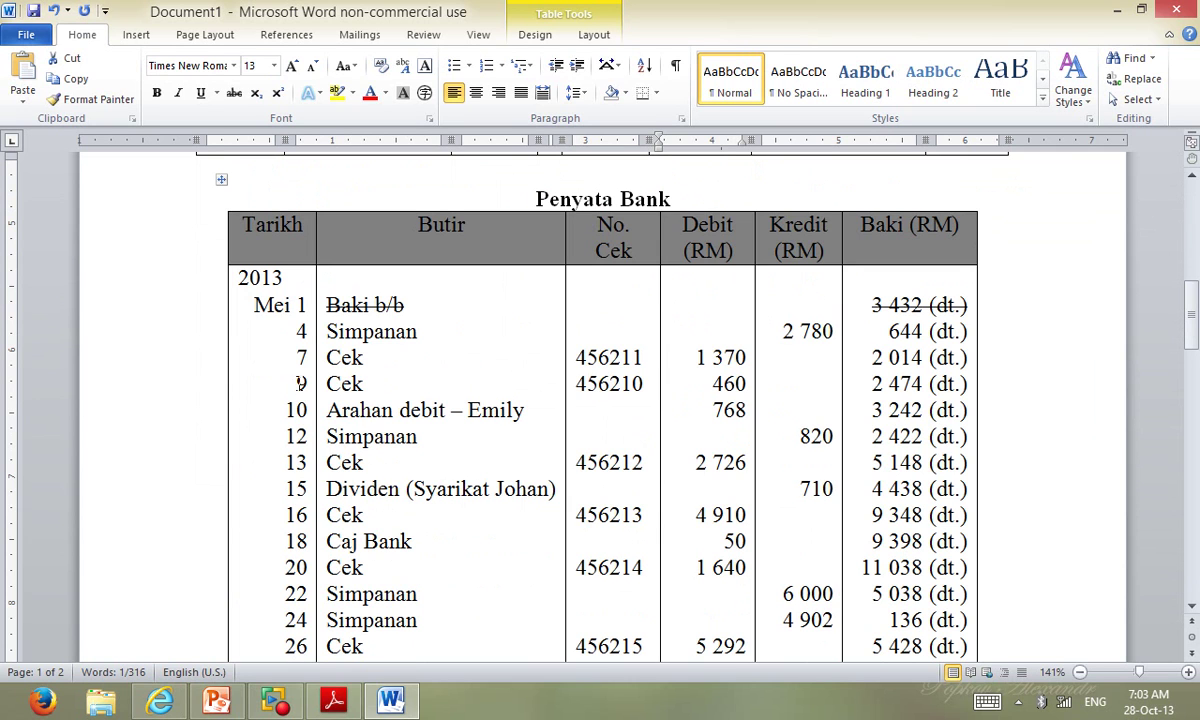
drag(298, 384, 887, 388)
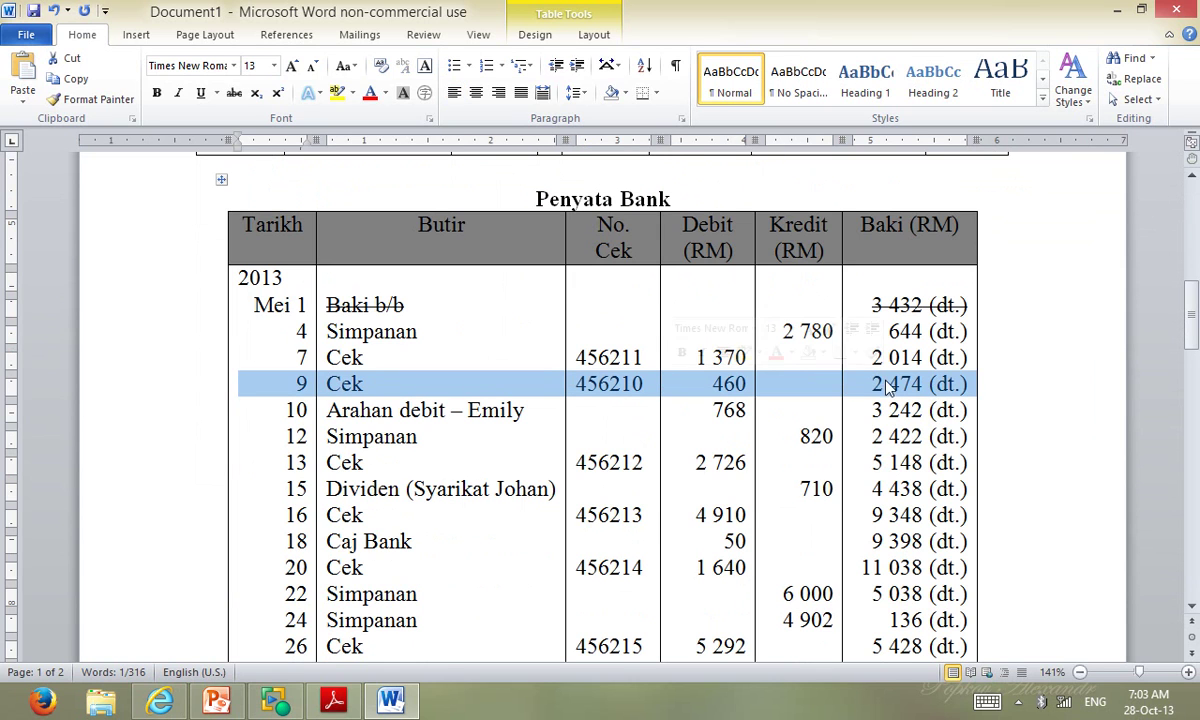
click(233, 93)
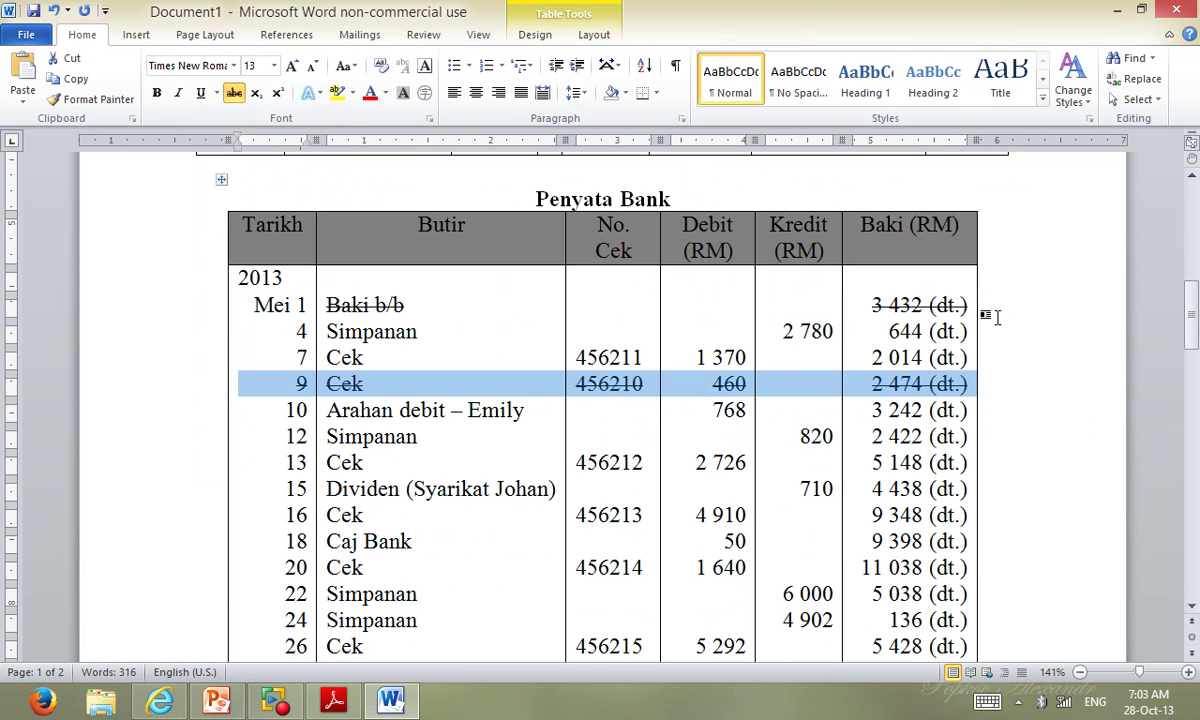
click(1015, 343)
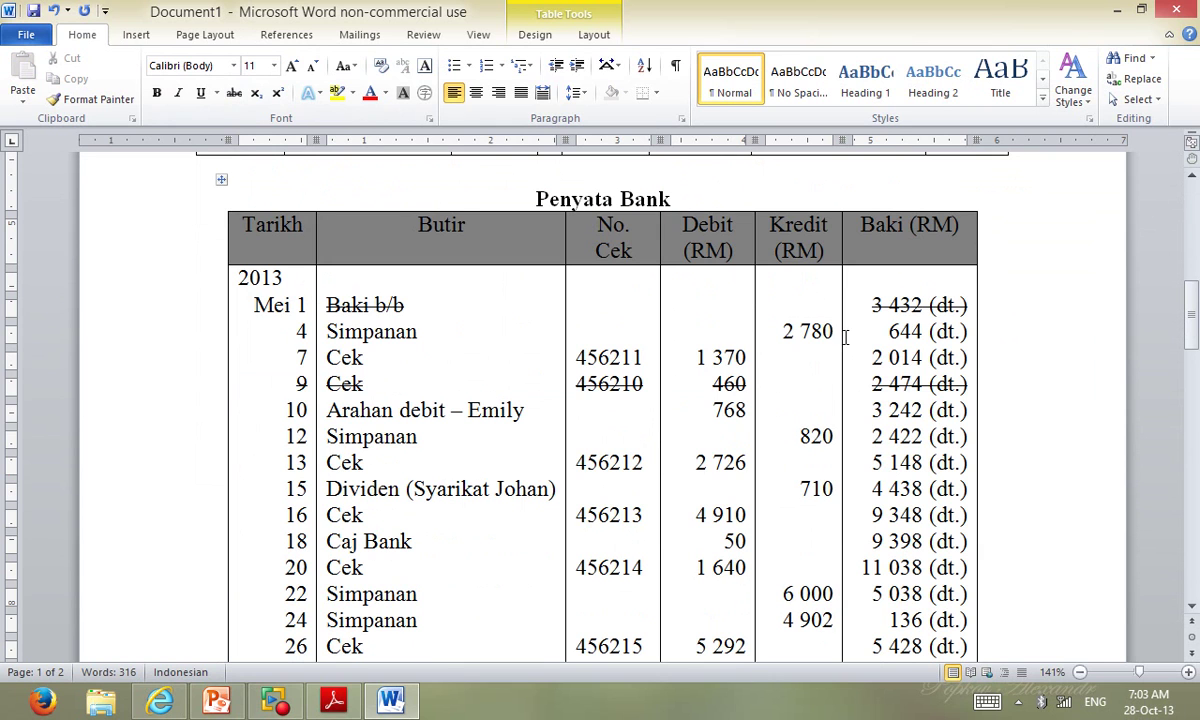
Read the flowchart's tick-marking instruction in Adobe Reader and compare Penyata Bank debit entries with Buku Tunai credit entries in Word.
scroll(659, 423, down, 1)
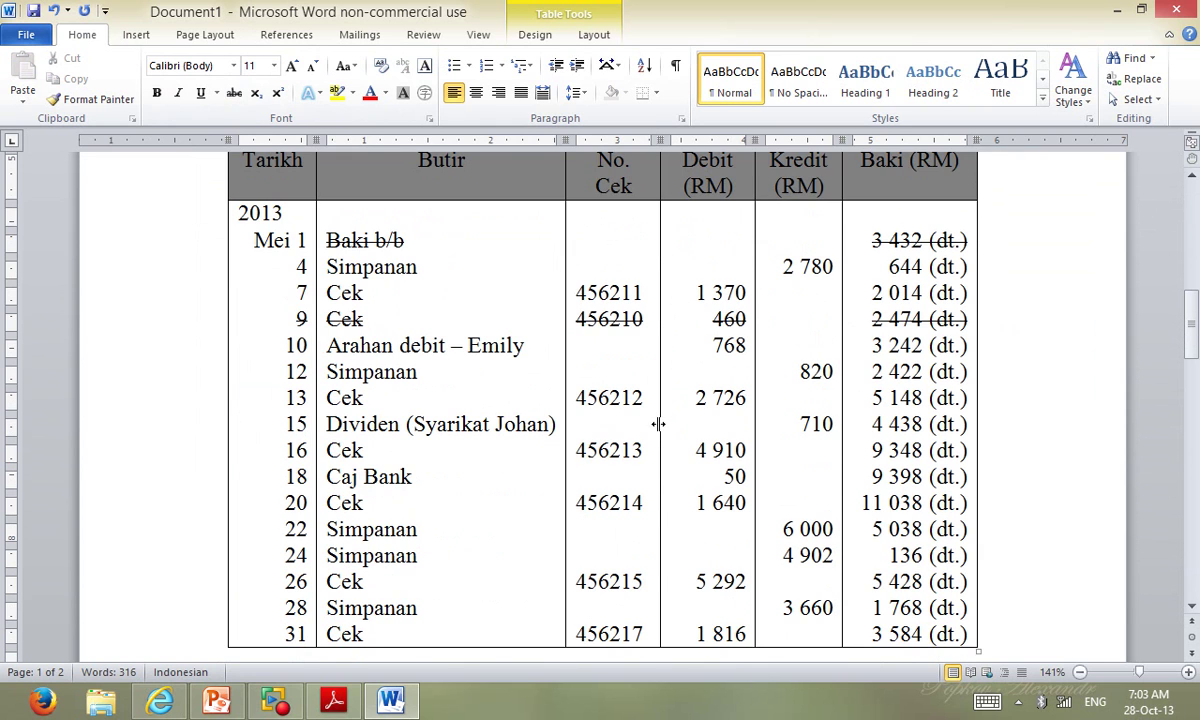
mouse_move(337, 704)
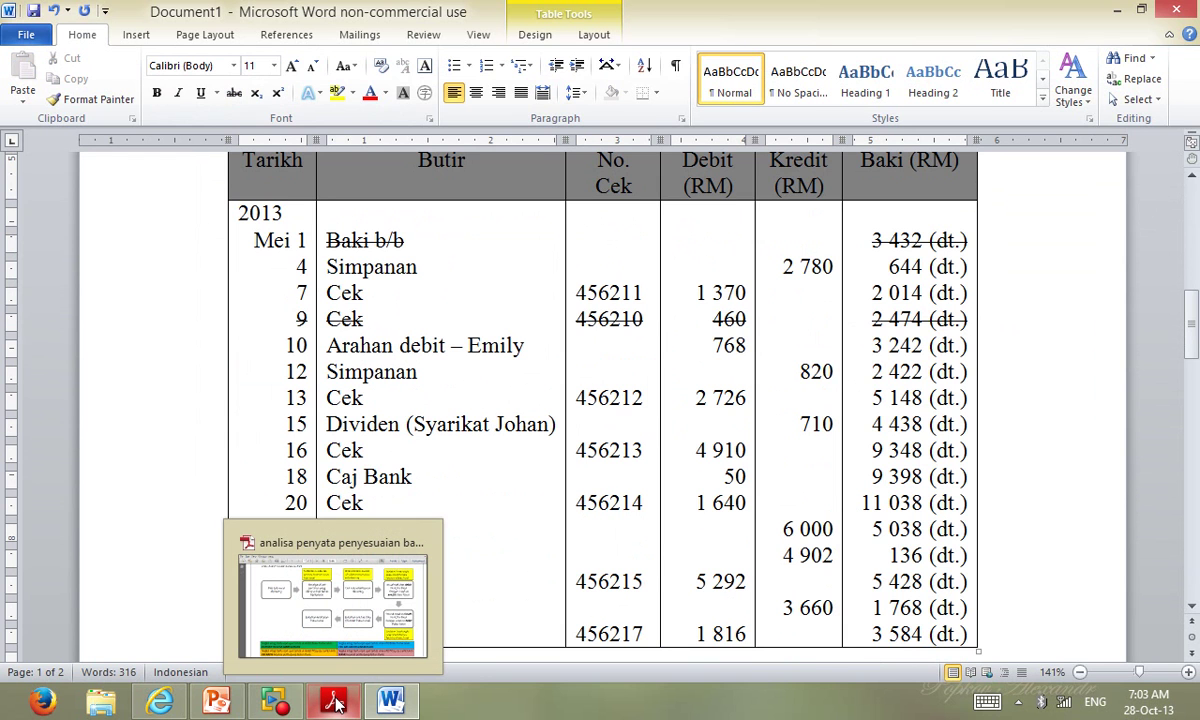
click(337, 704)
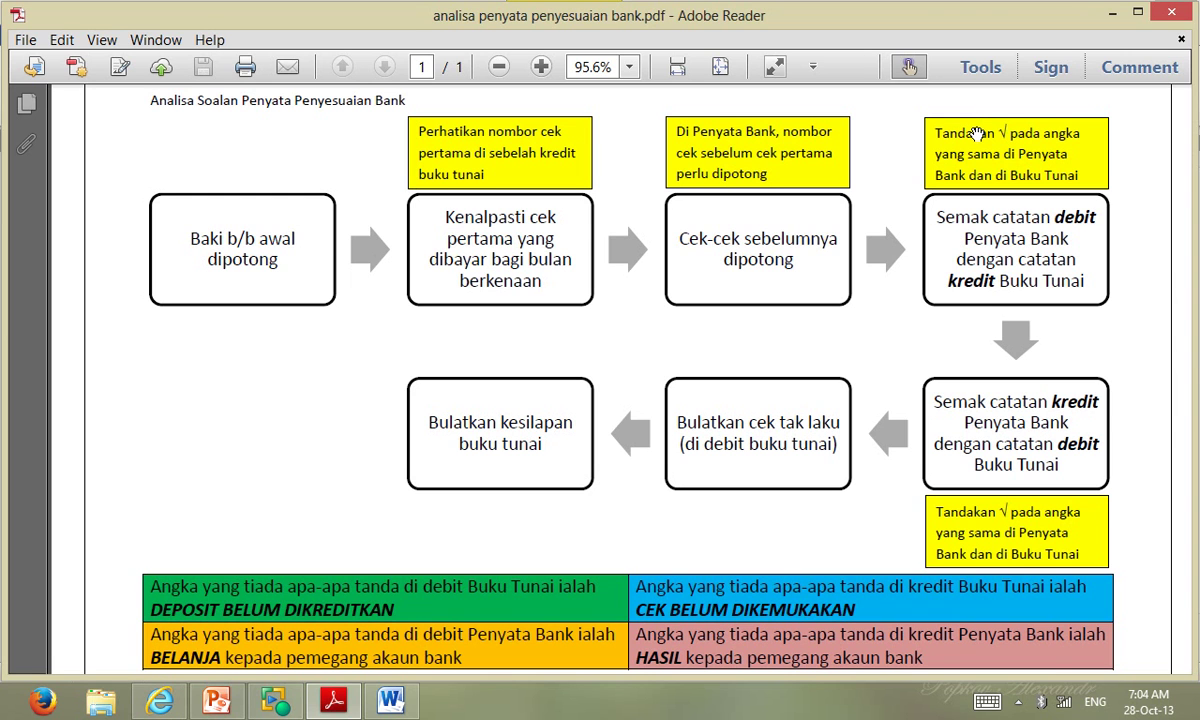
key(alt+Tab)
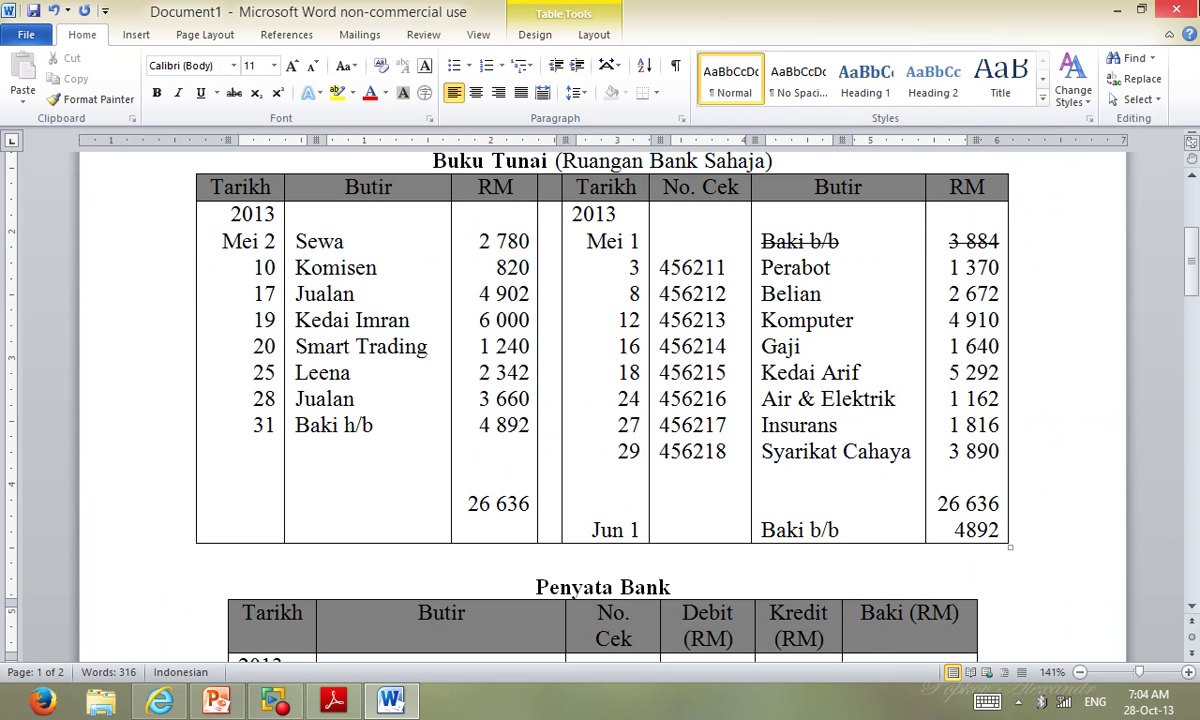
scroll(815, 215, down, 4)
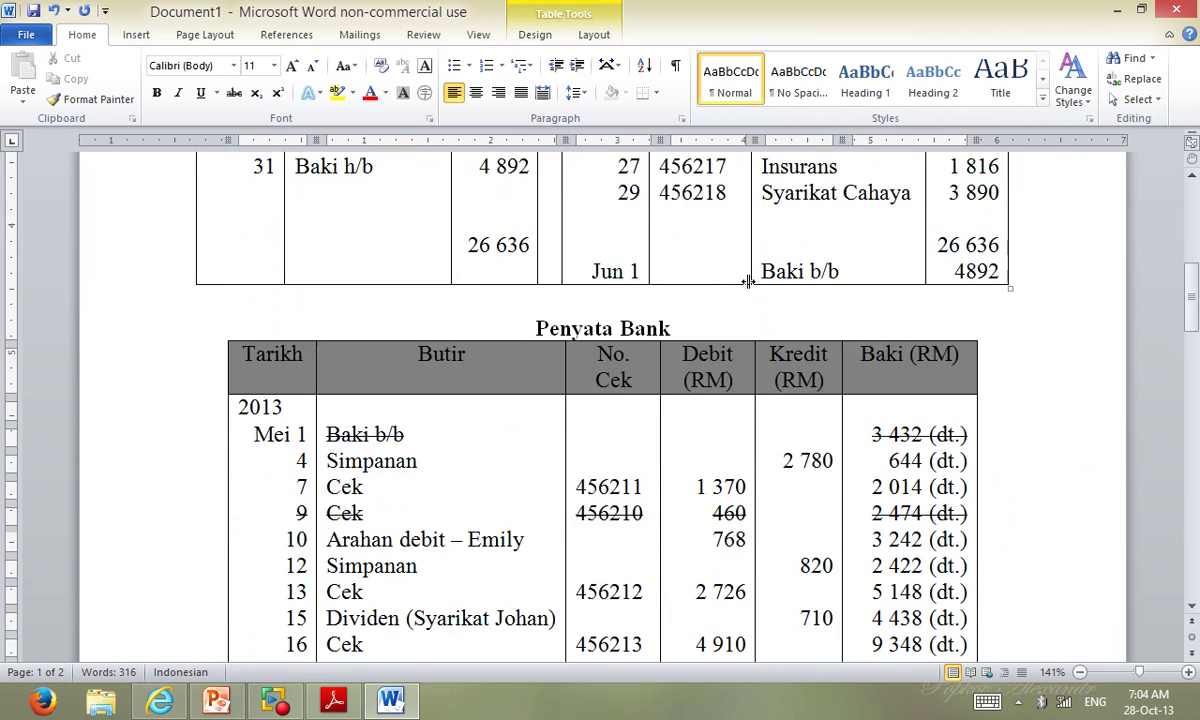
scroll(748, 281, down, 1)
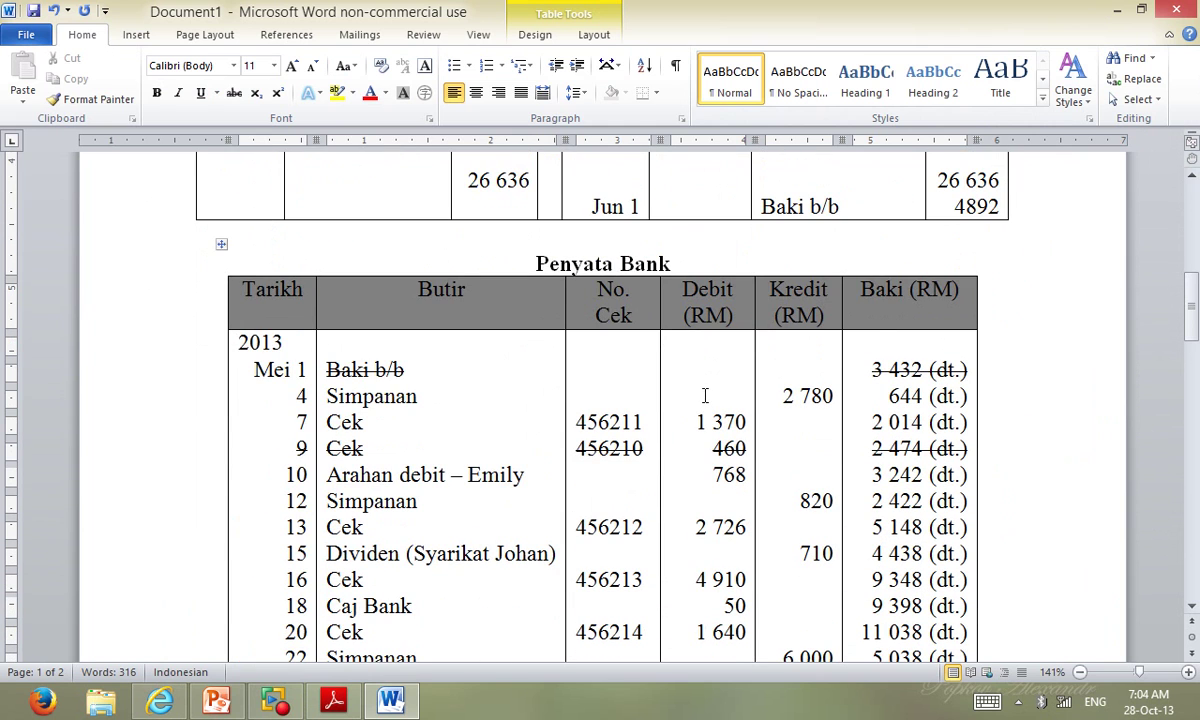
scroll(705, 397, down, 1)
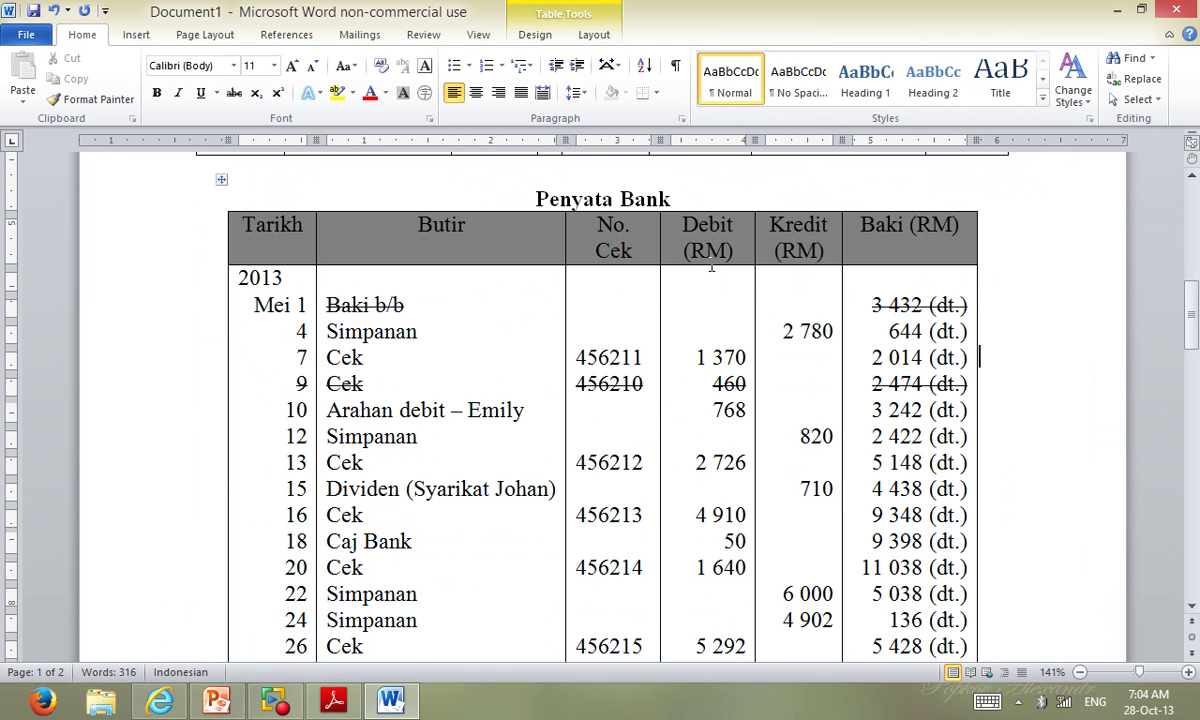
scroll(711, 266, up, 5)
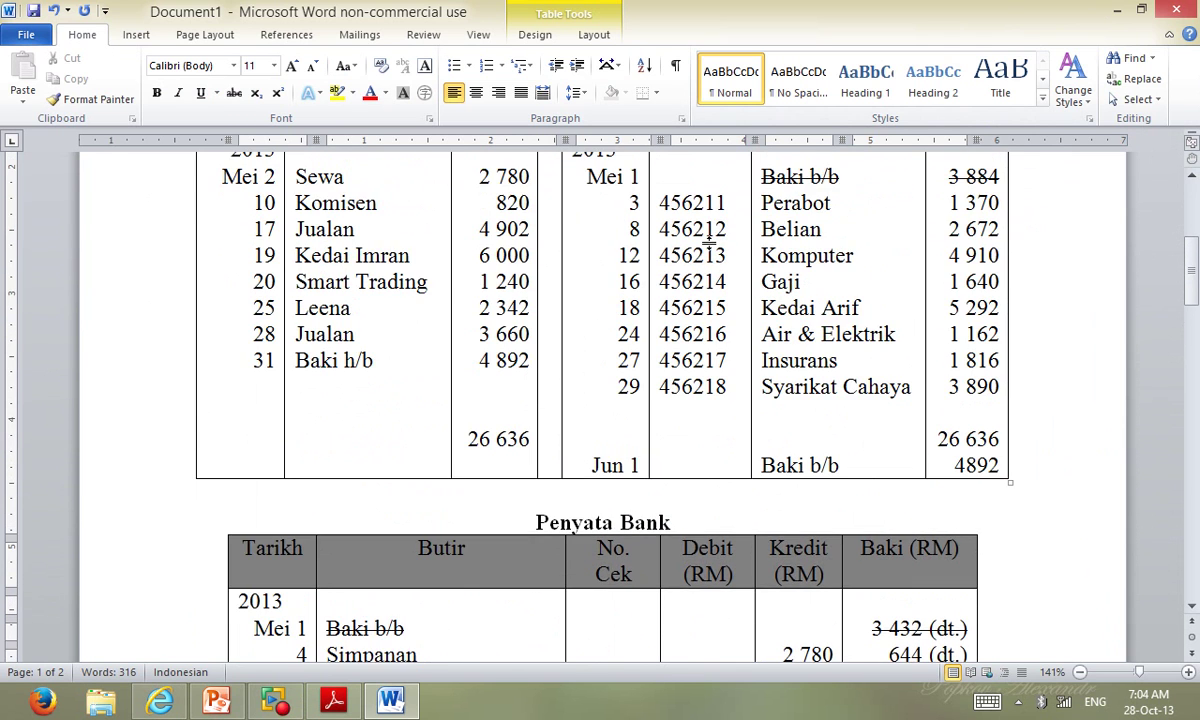
scroll(708, 240, up, 1)
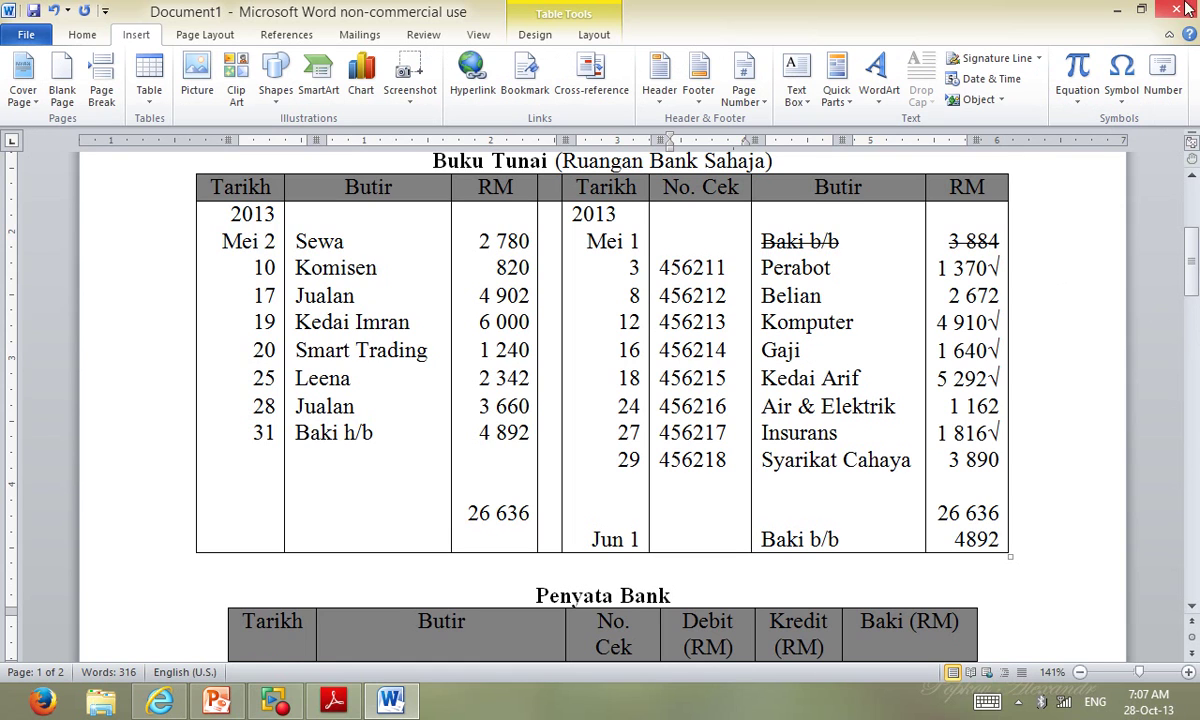
Review the √ marks on the credit amounts in Buku Tunai and the debit amounts in Penyata Bank.
mouse_move(1101, 162)
key(Down)
key(Down)
key(Down)
key(Down)
key(Down)
scroll(1005, 432, down, 7)
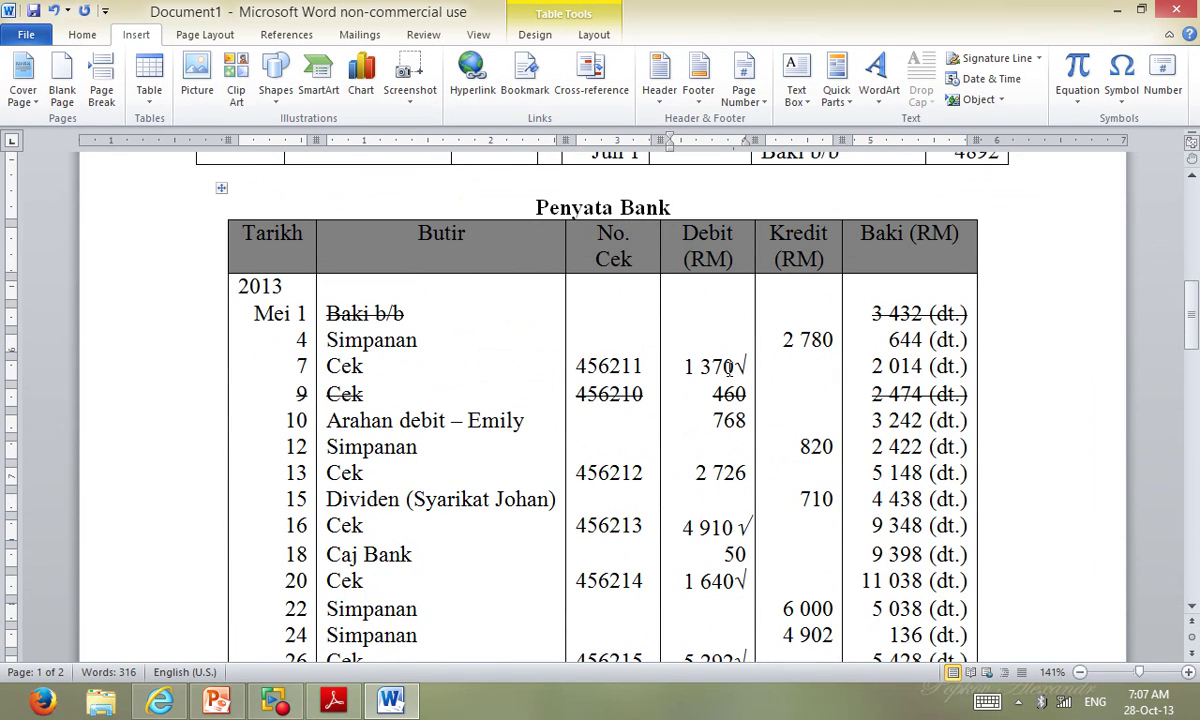
scroll(728, 372, down, 1)
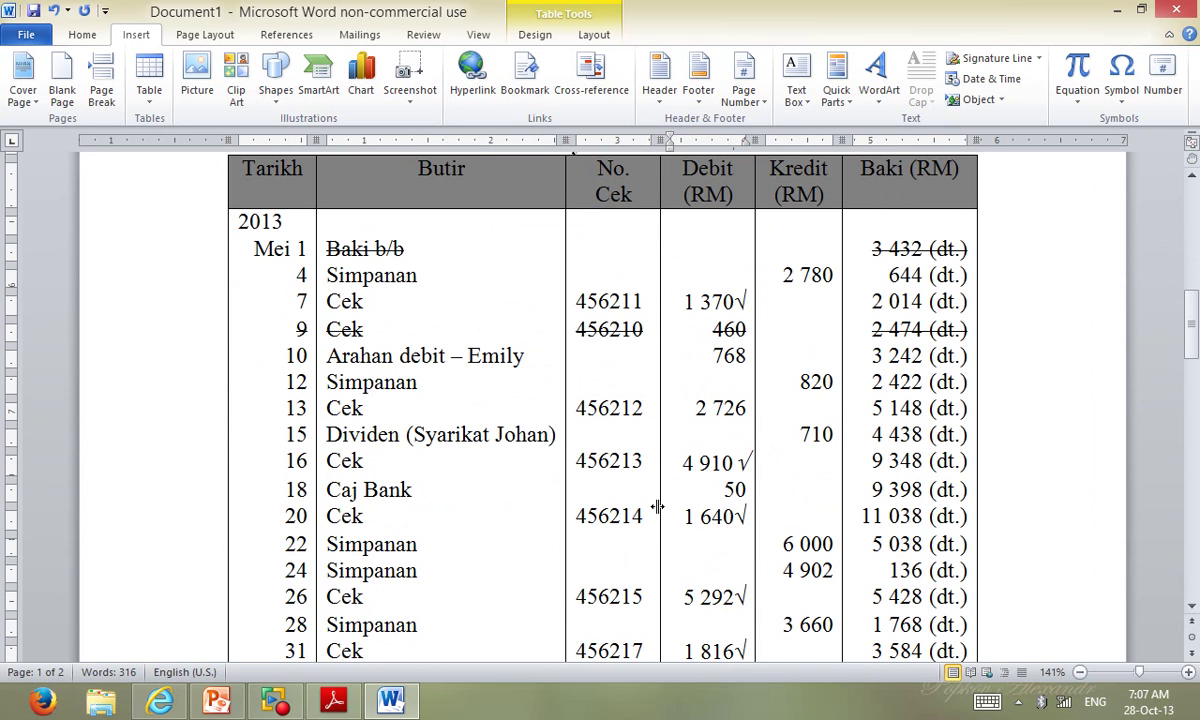
Check the flowchart's next matching instruction in Adobe Reader and review the √ marks on Buku Tunai debit and Penyata Bank credit amounts in Word.
scroll(695, 595, down, 1)
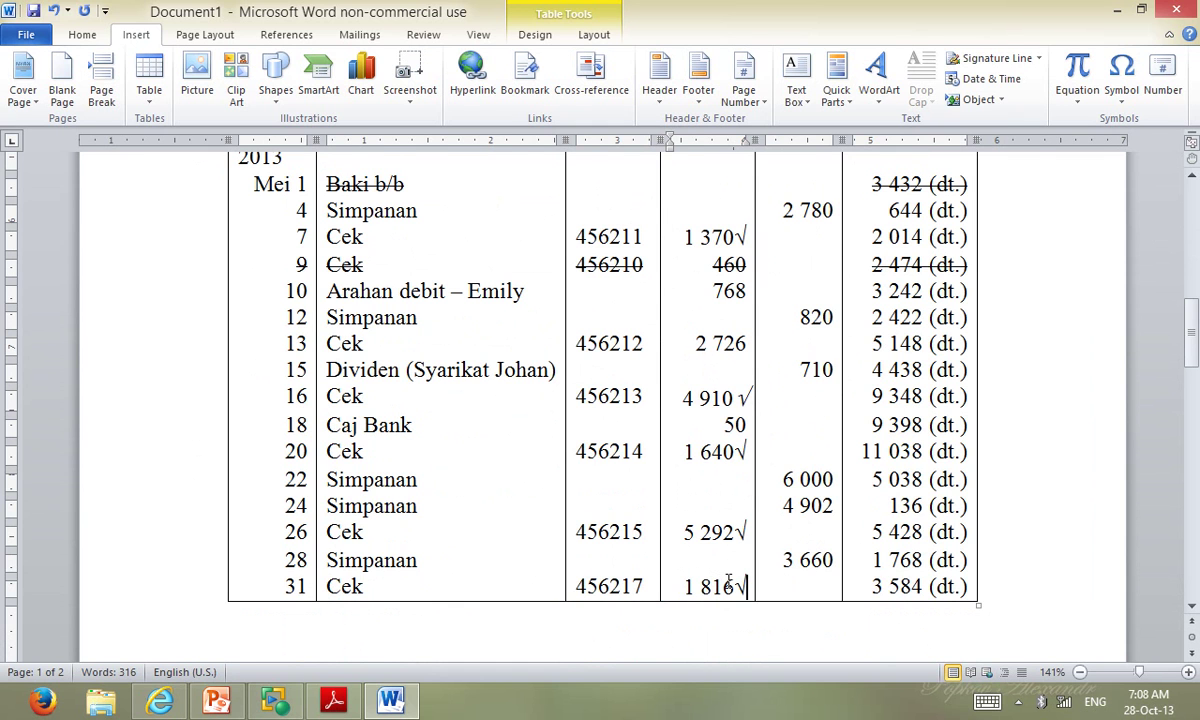
key(alt+Tab)
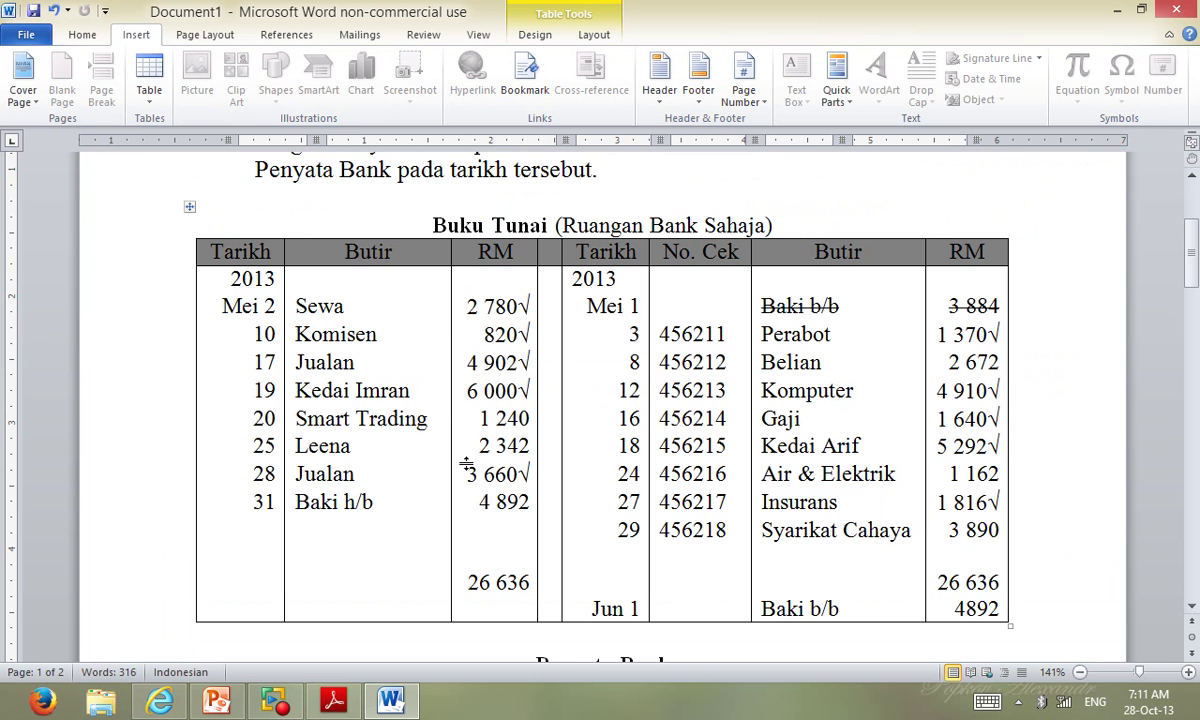
scroll(466, 463, down, 6)
scroll(466, 464, down, 1)
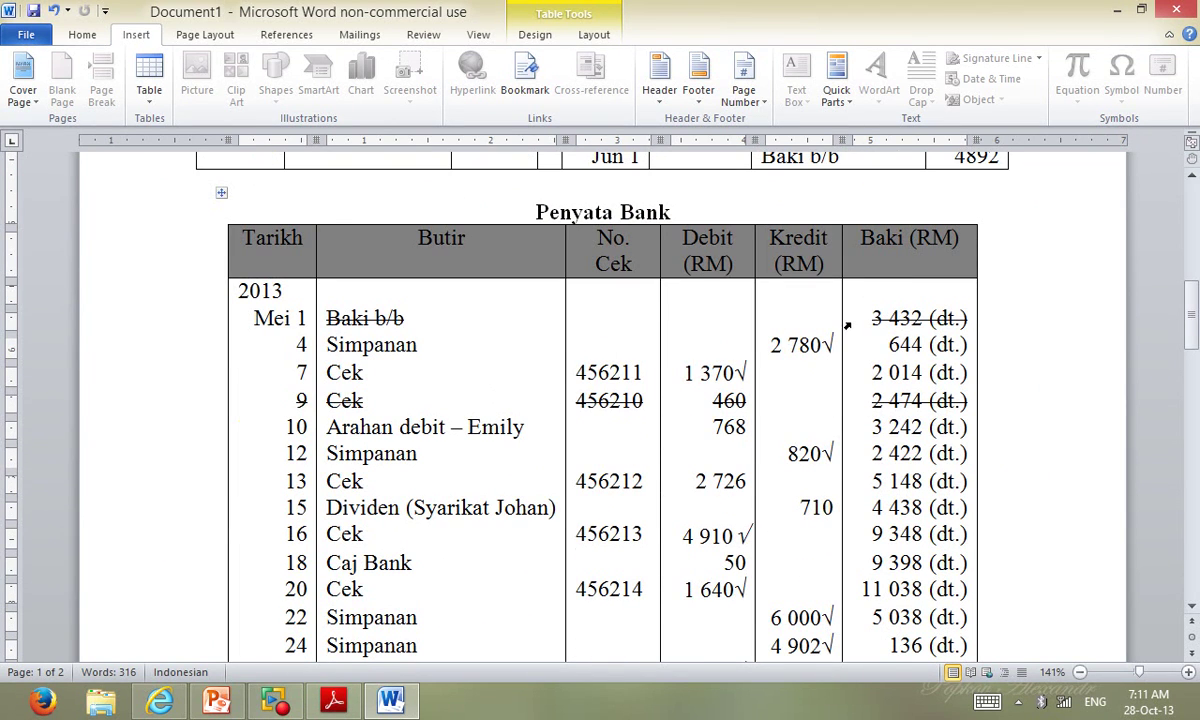
scroll(847, 319, down, 1)
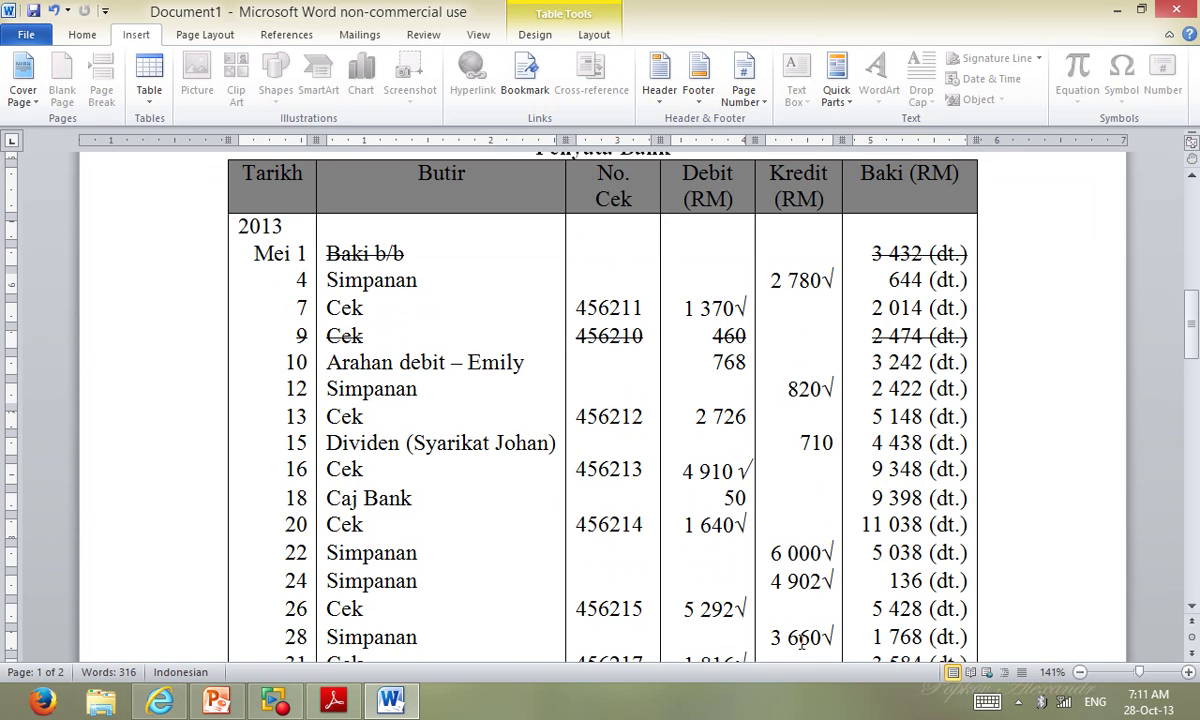
Read the flowchart's instructions on dishonoured cheques and cash book errors in Adobe Reader and the Maklumat tambahan section in Word.
key(alt+Tab)
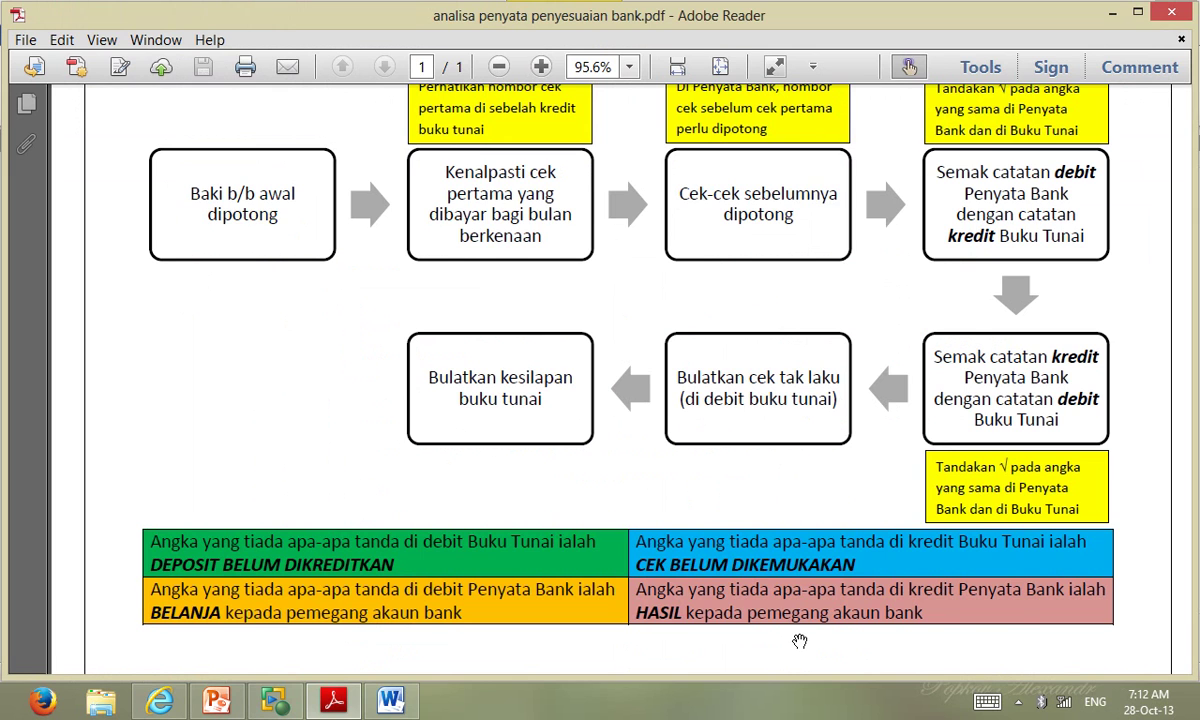
key(alt+Tab)
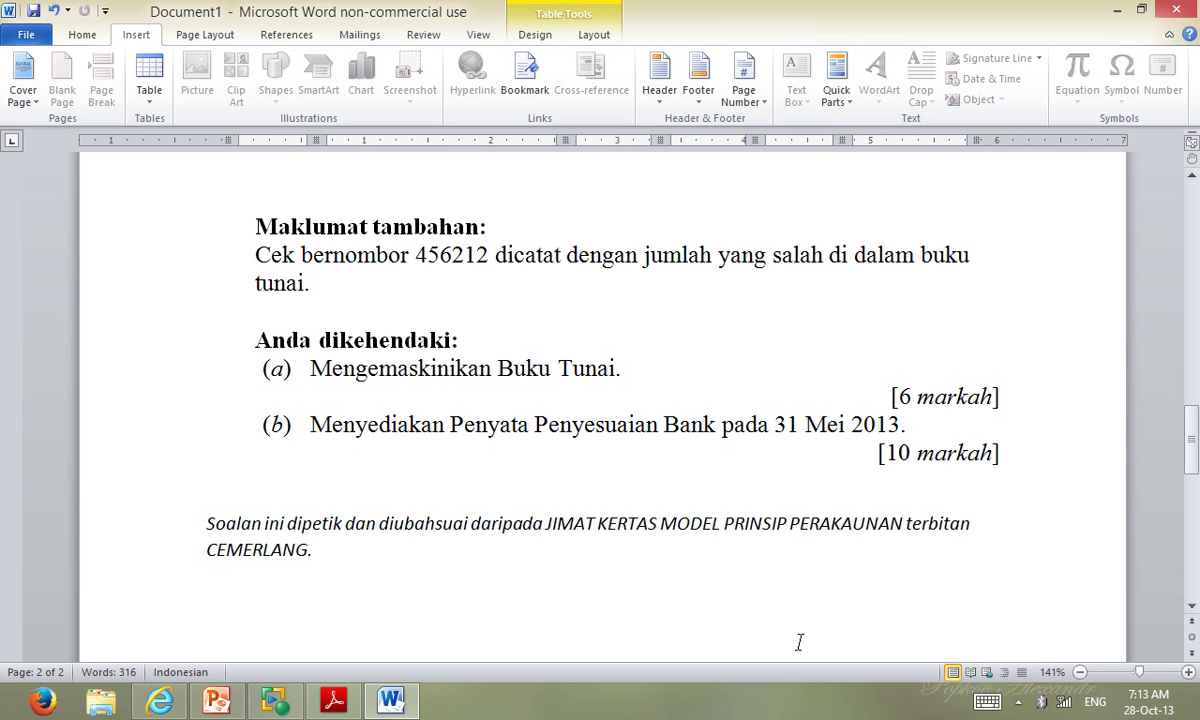
key(alt+Tab)
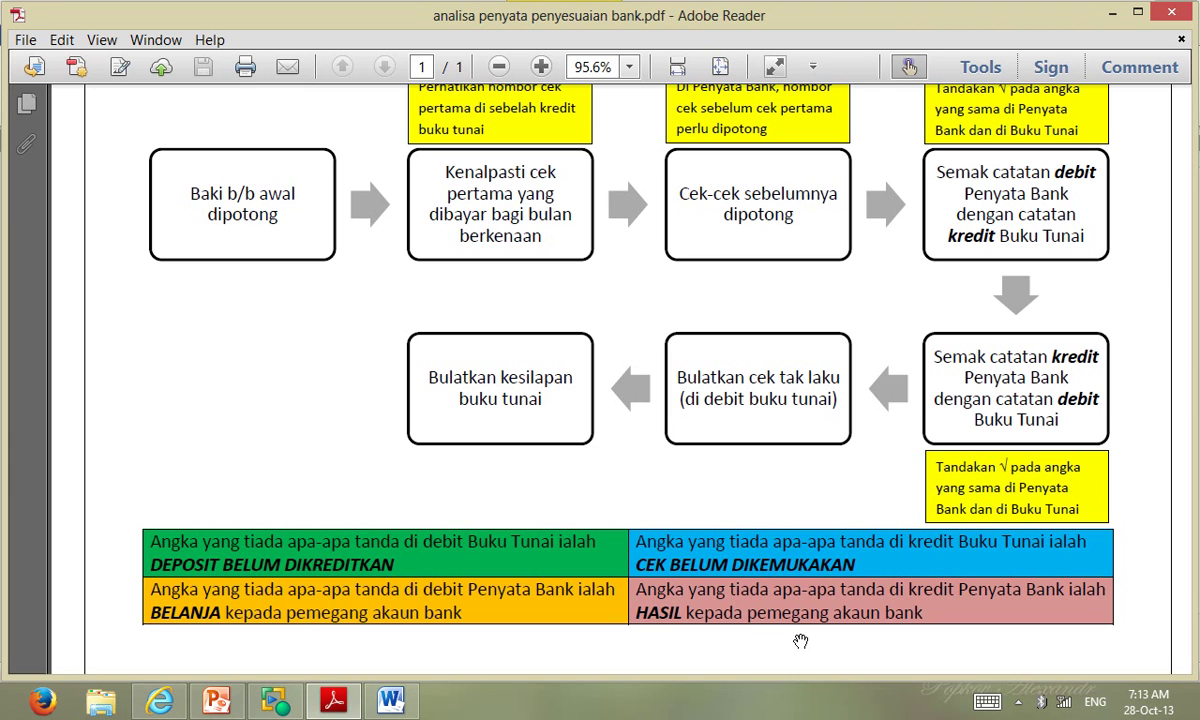
key(alt+Tab)
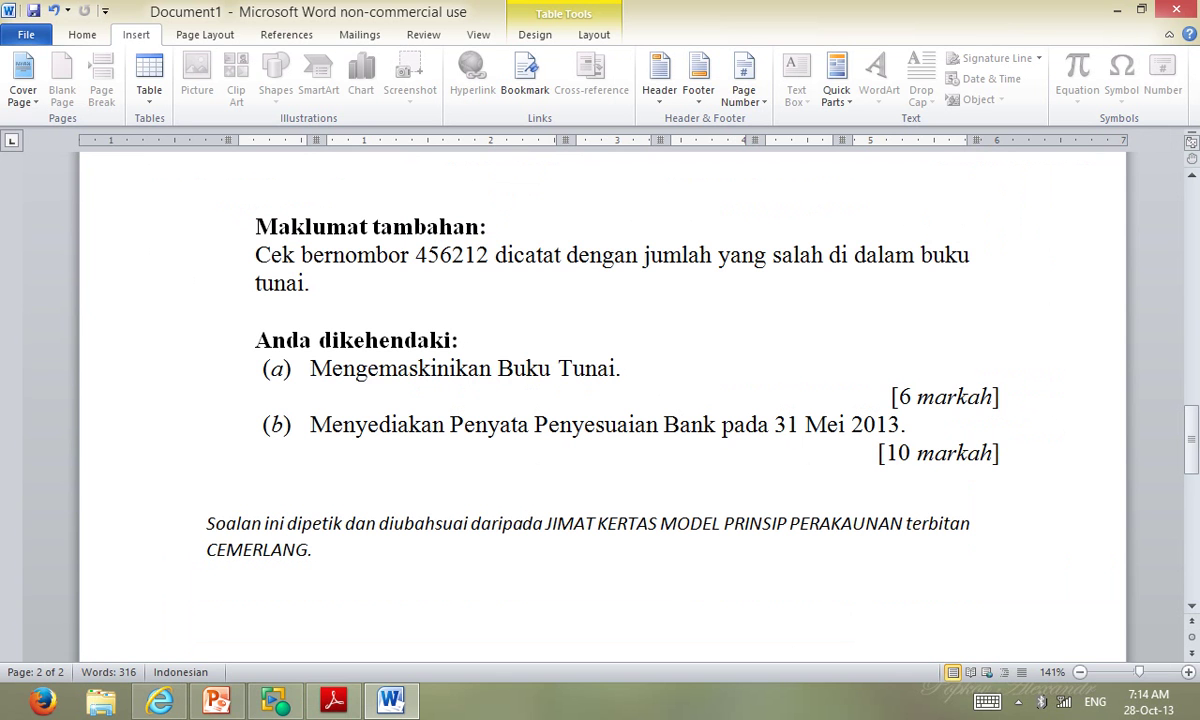
Highlight the cheque 456212 Belian entry, from its date to its amount, in yellow on the credit side of Buku Tunai.
scroll(600, 400, up, 3)
scroll(600, 400, up, 10)
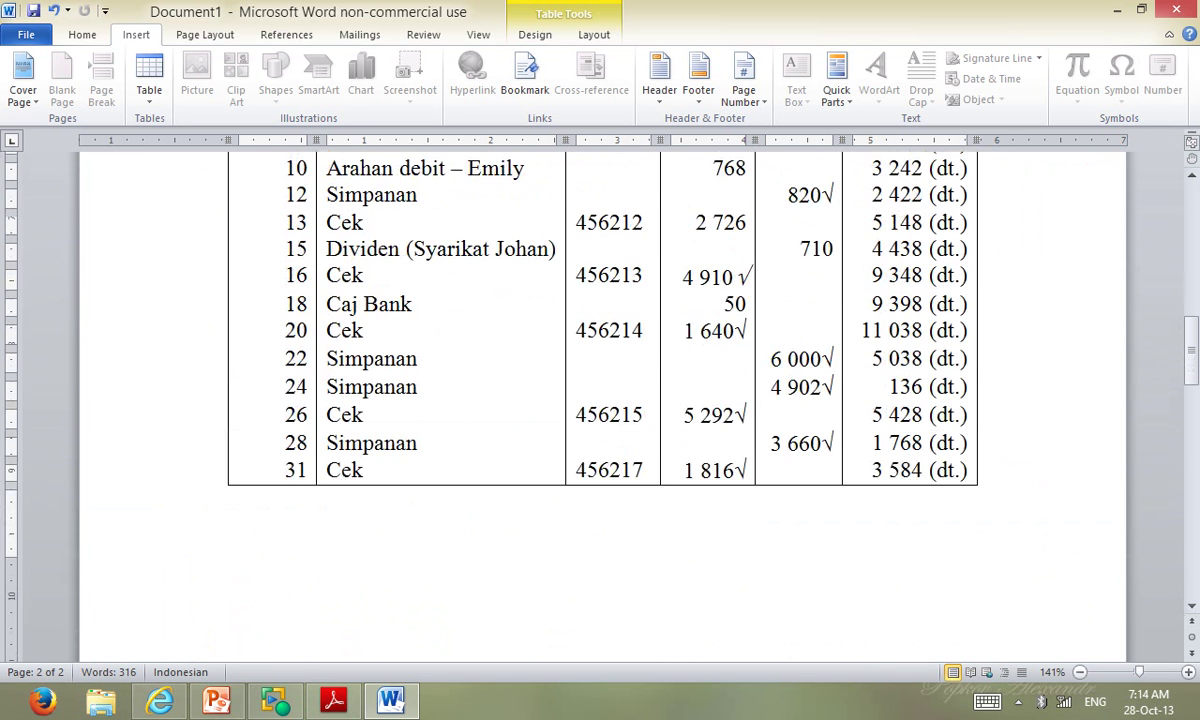
scroll(600, 400, up, 10)
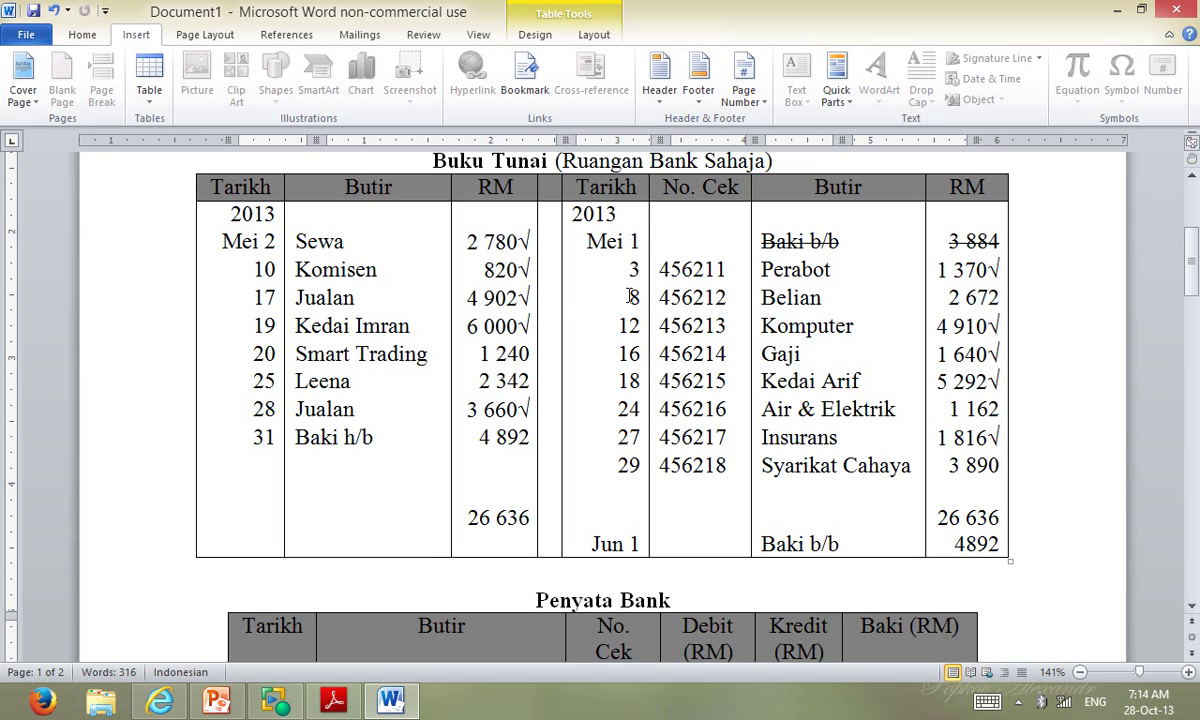
drag(591, 282, 991, 300)
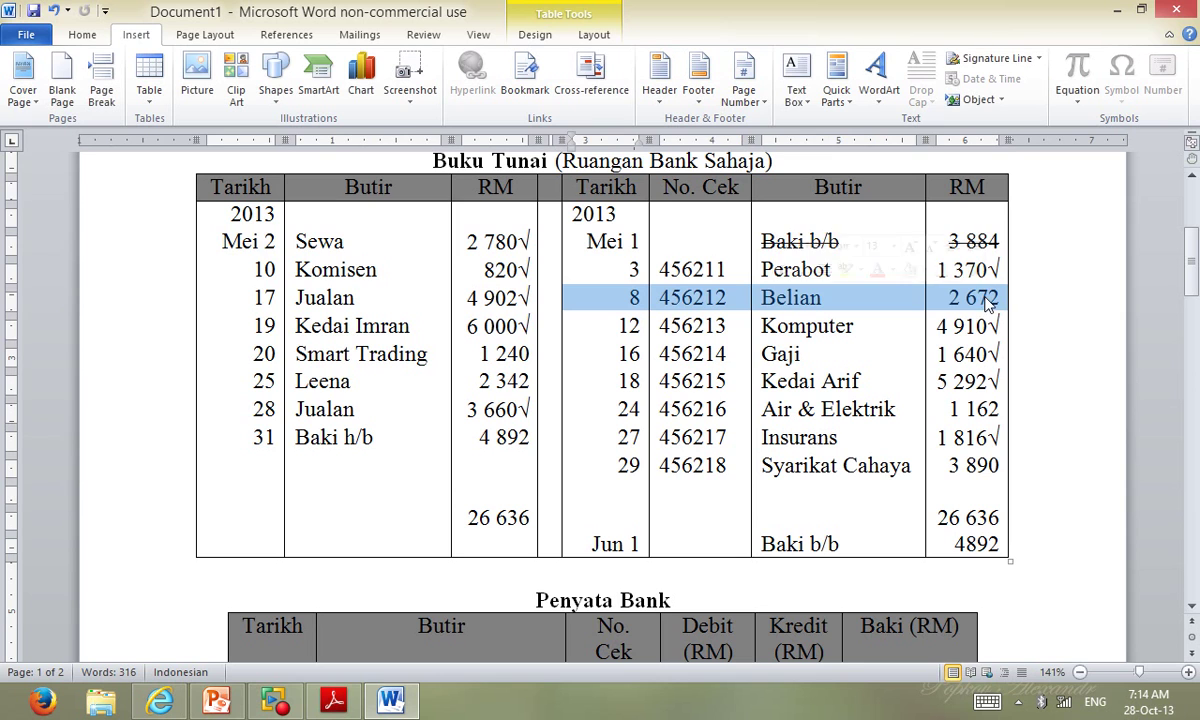
click(81, 35)
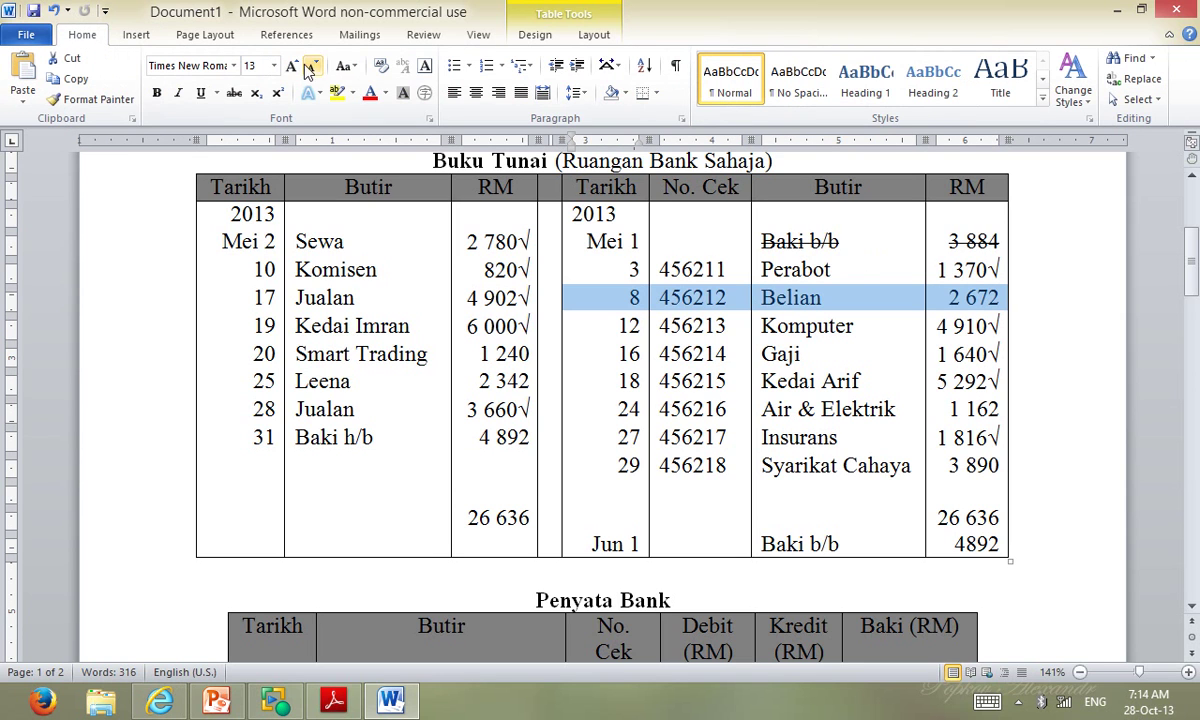
click(338, 93)
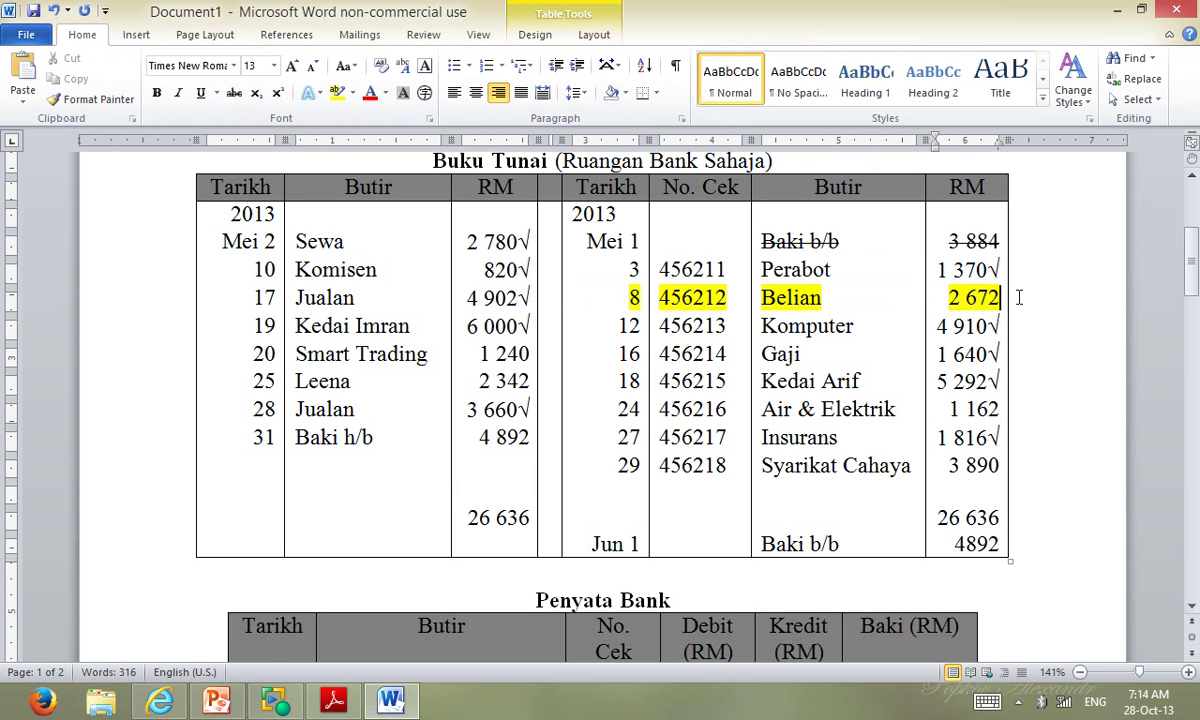
Highlight the cheque 456212 entry of Penyata Bank in yellow from the Butir column to the Baki column.
scroll(1015, 297, down, 5)
scroll(1005, 283, down, 3)
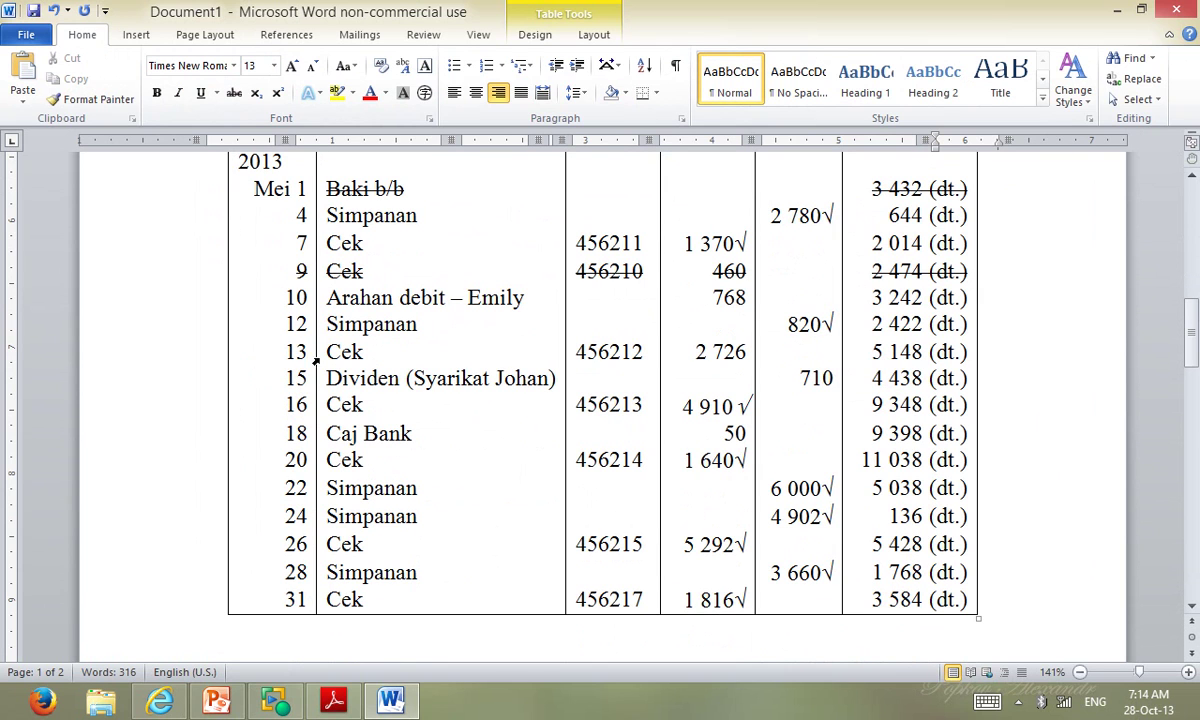
drag(325, 351, 913, 347)
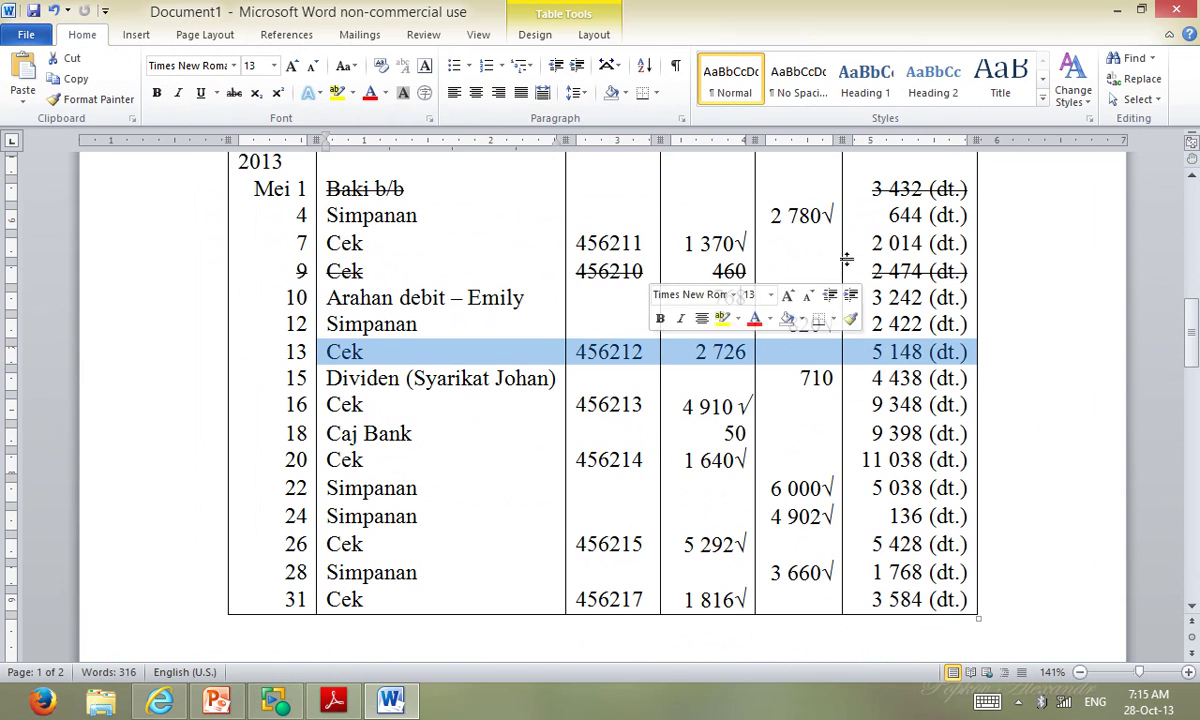
click(337, 93)
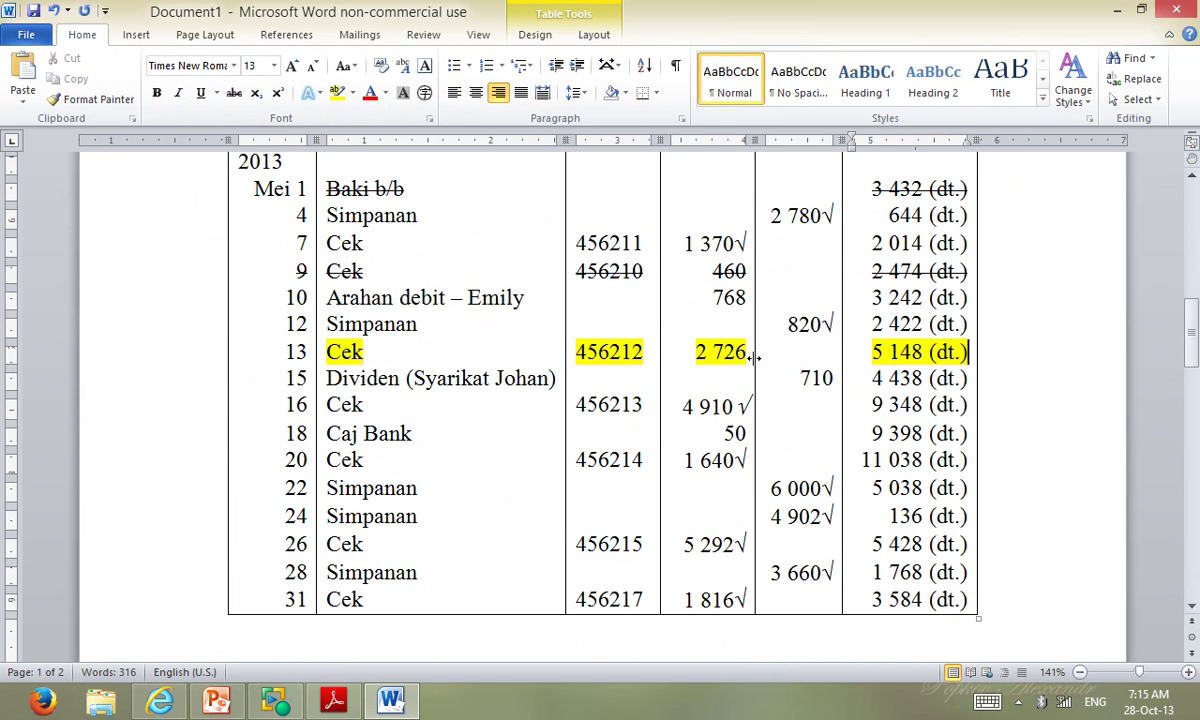
Read the rules for unmarked Buku Tunai figures in Adobe Reader and select the unticked debit entries, Air & Elektrik and Syarikat Cahaya in Word.
scroll(636, 358, down, 1)
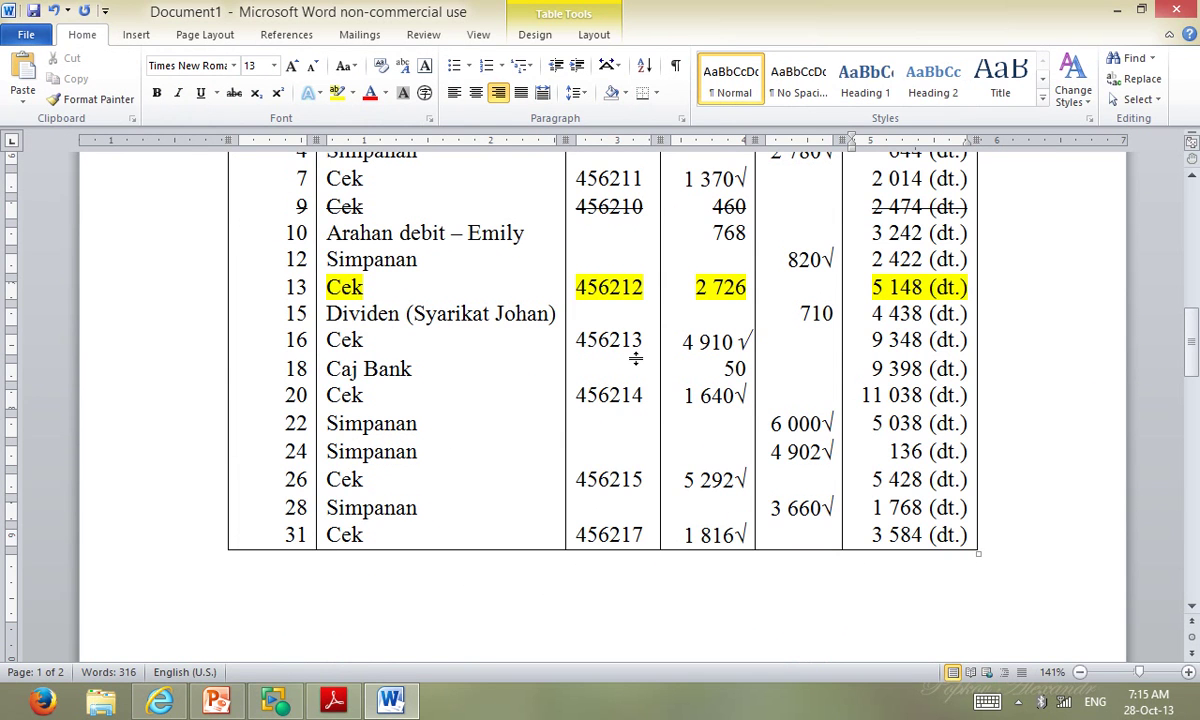
key(alt+Tab)
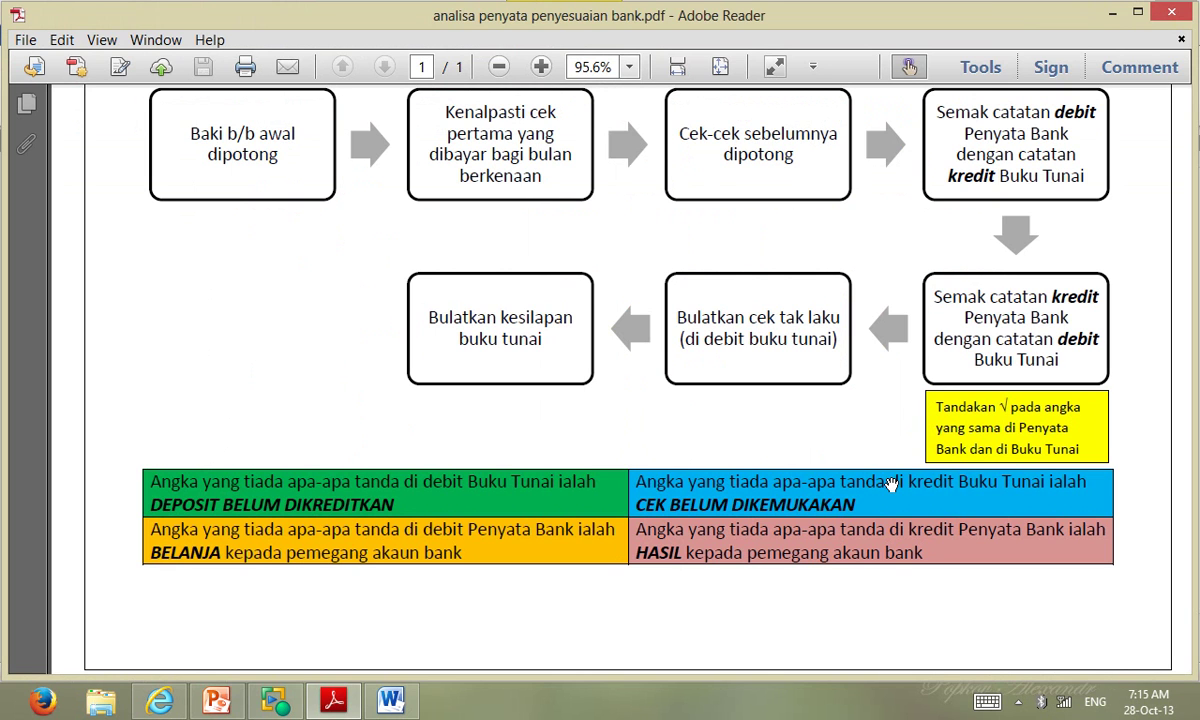
click(392, 697)
scroll(461, 577, up, 10)
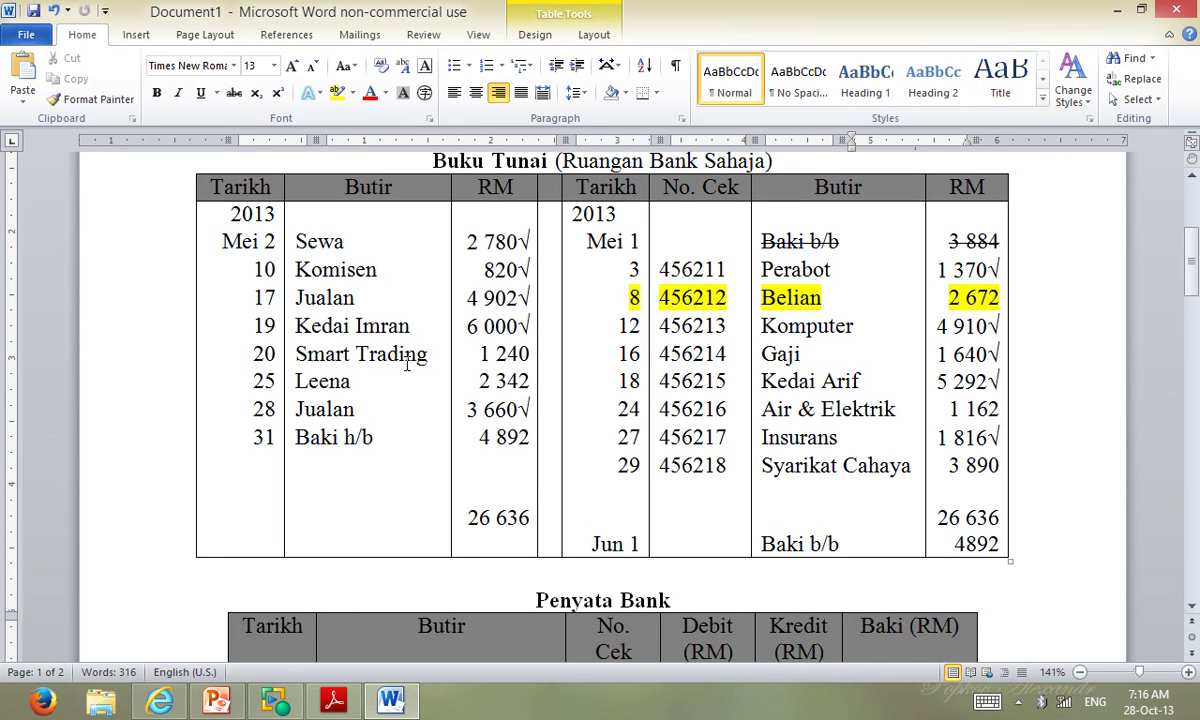
drag(286, 353, 485, 381)
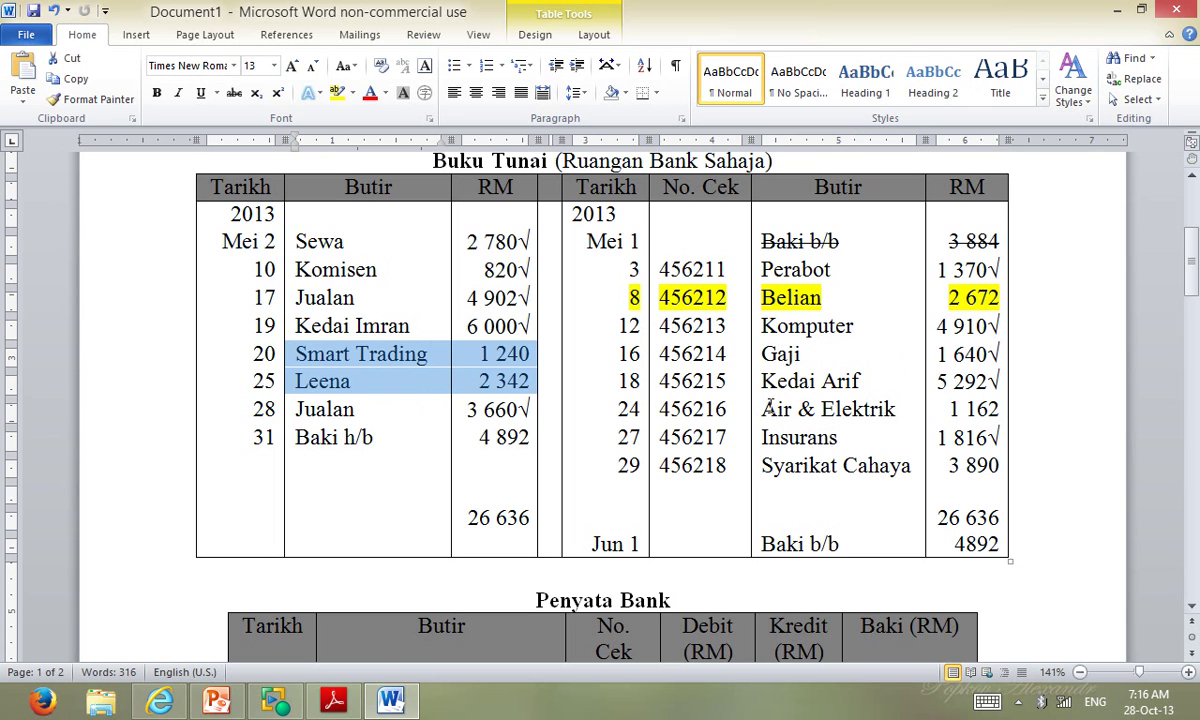
drag(757, 409, 965, 409)
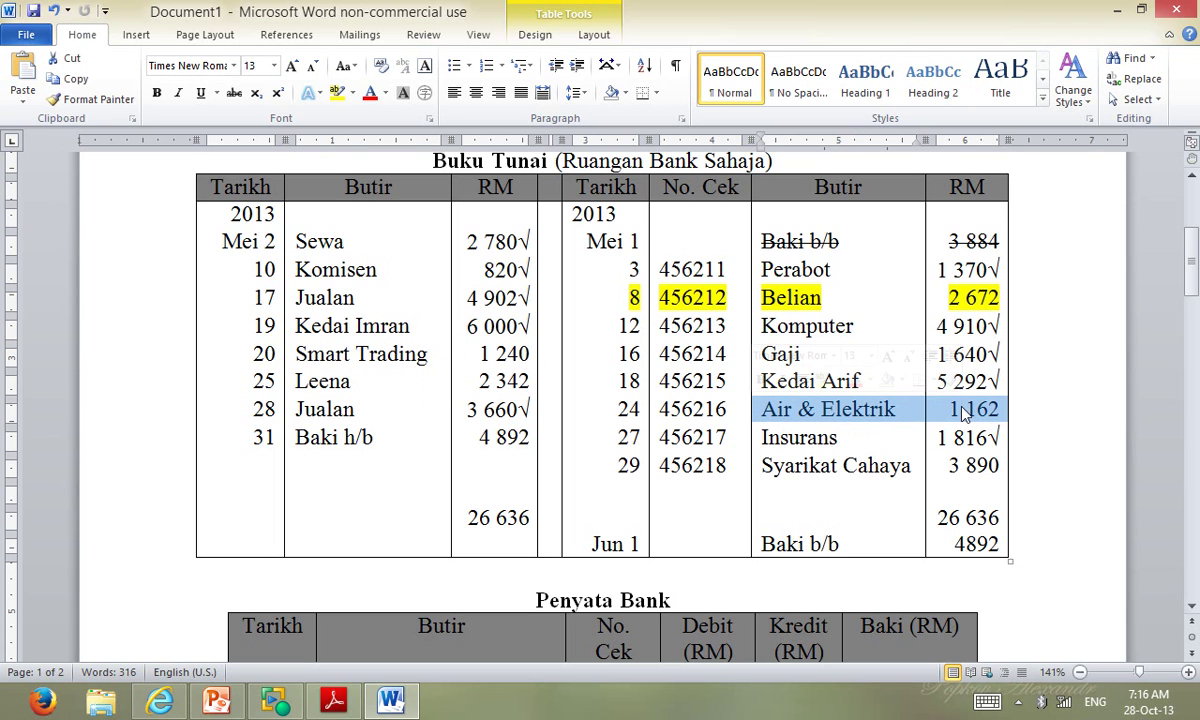
drag(760, 465, 947, 470)
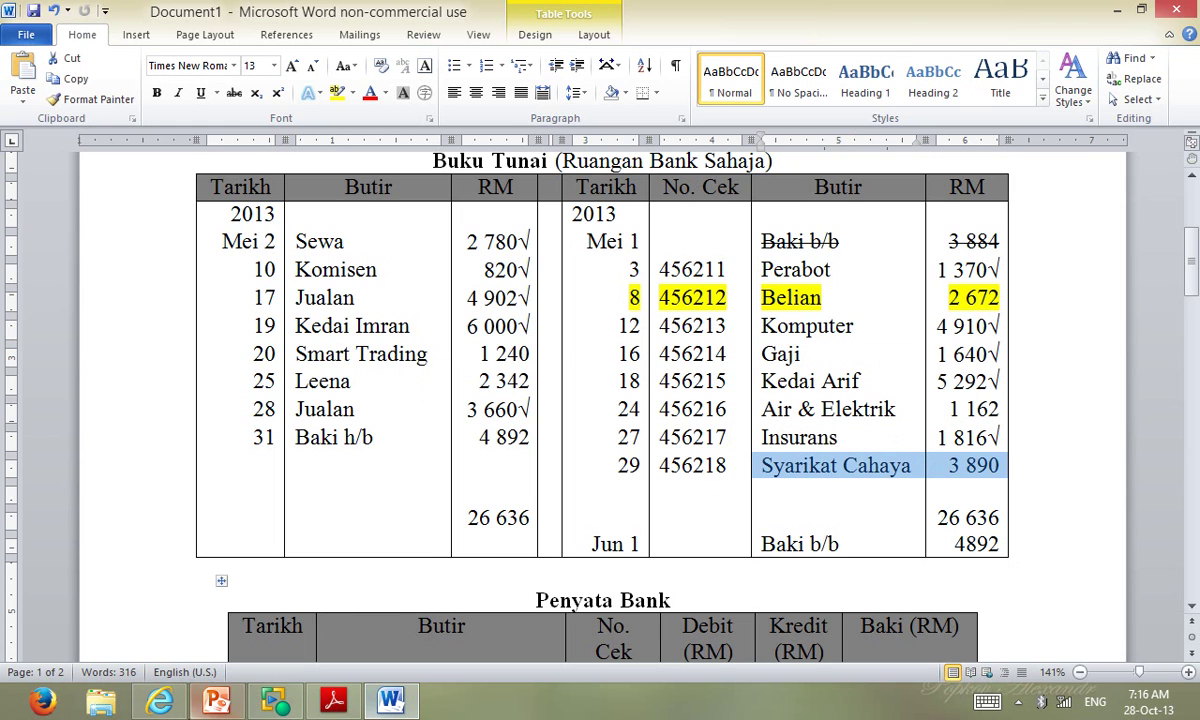
Read the rules for unmarked Penyata Bank figures in Adobe Reader and examine the unticked debit and credit entries of Penyata Bank in Word.
click(349, 704)
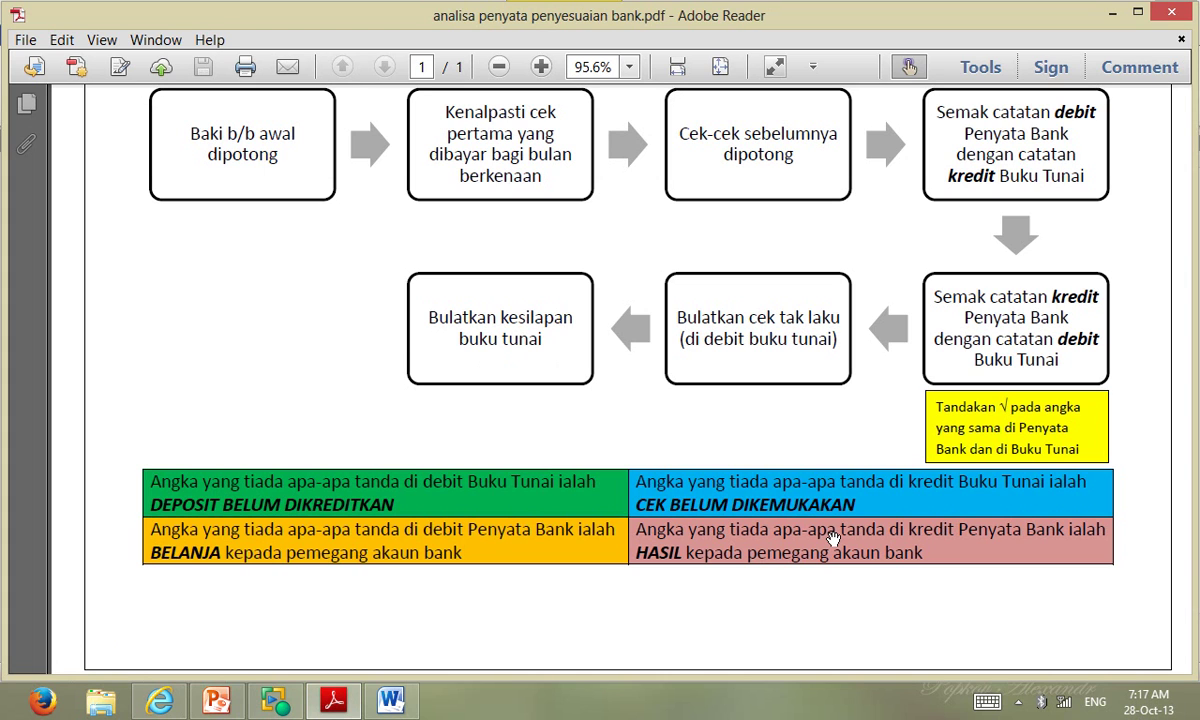
click(390, 700)
scroll(530, 420, down, 6)
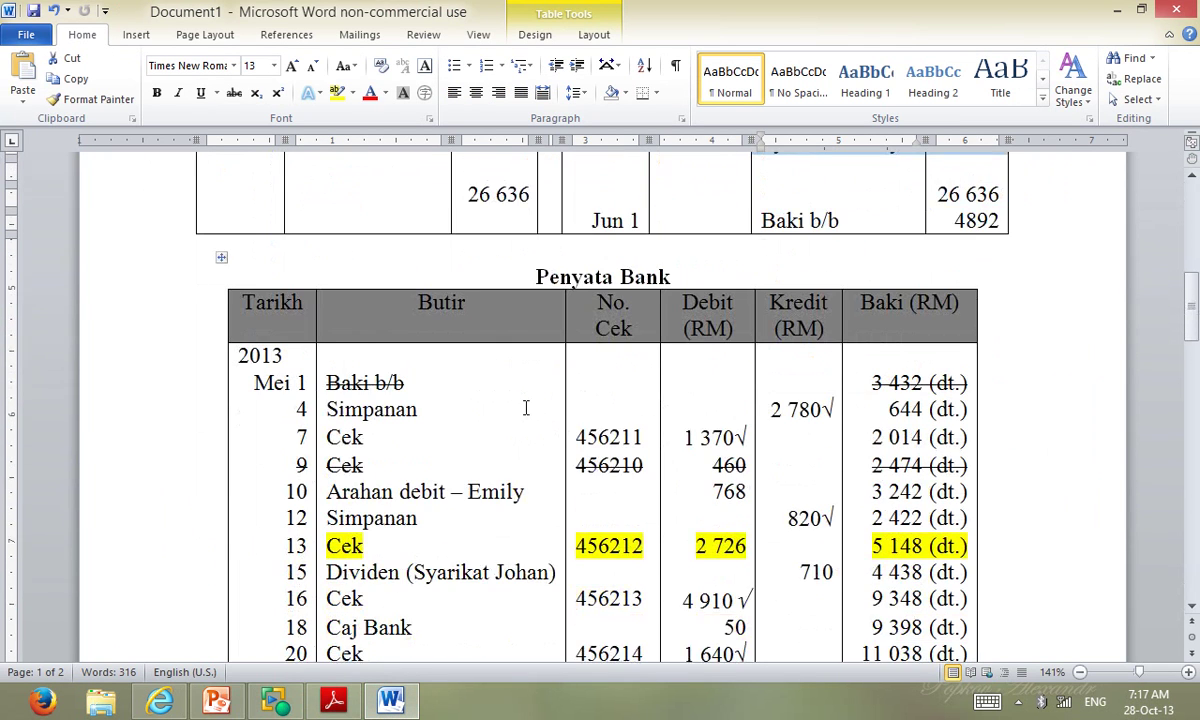
scroll(506, 300, down, 1)
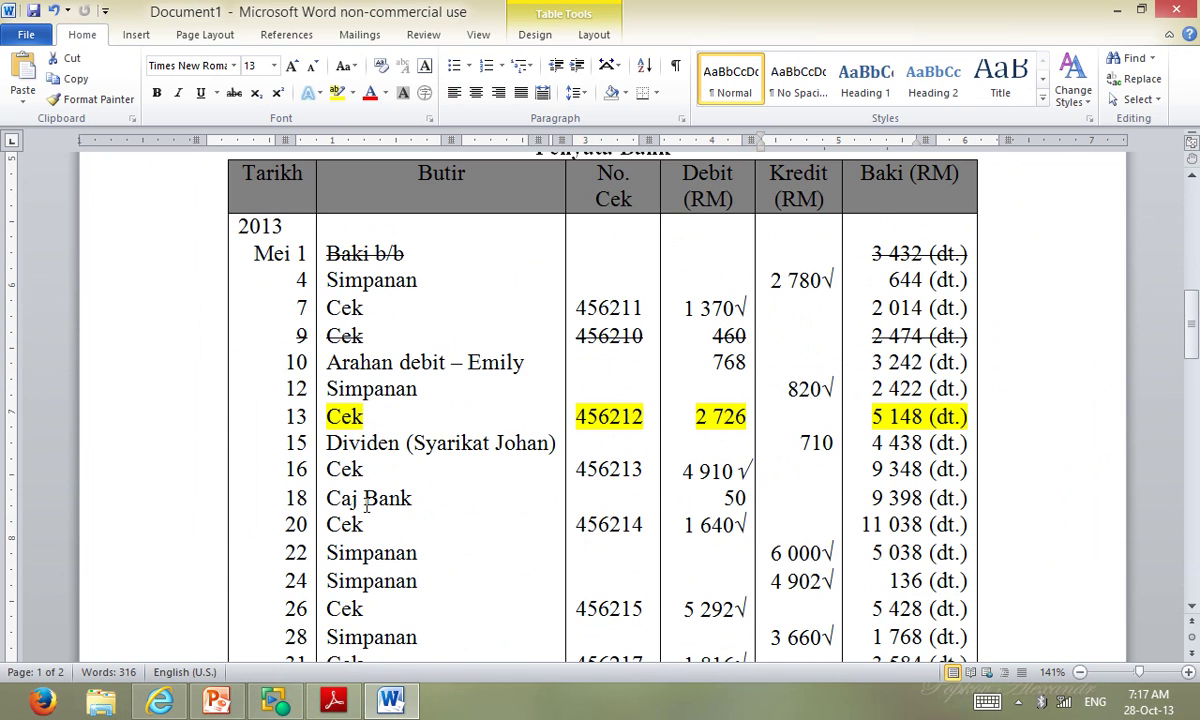
scroll(366, 507, down, 1)
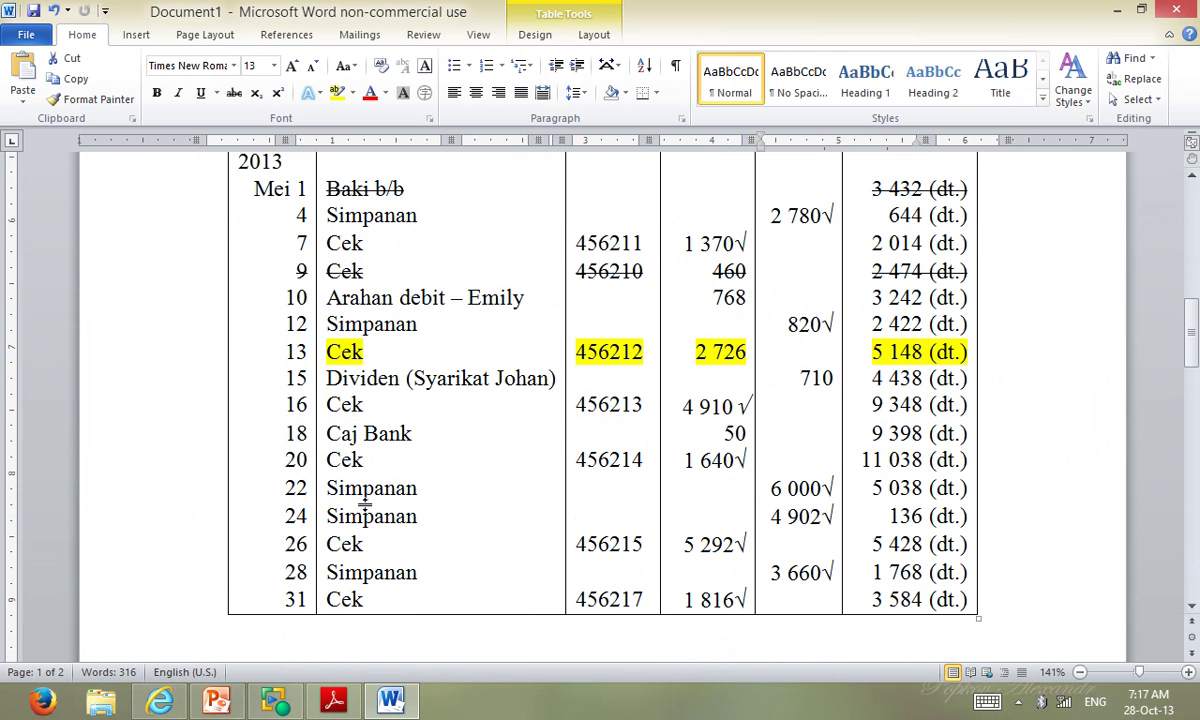
scroll(366, 507, up, 1)
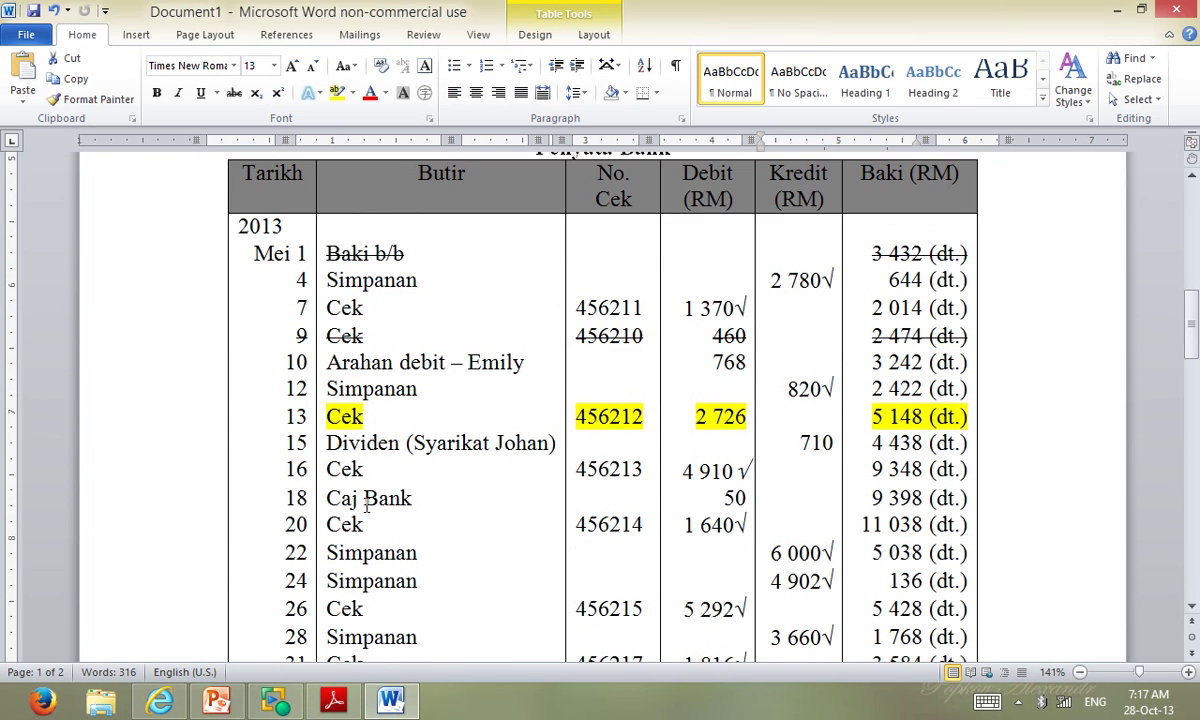
scroll(650, 180, up, 1)
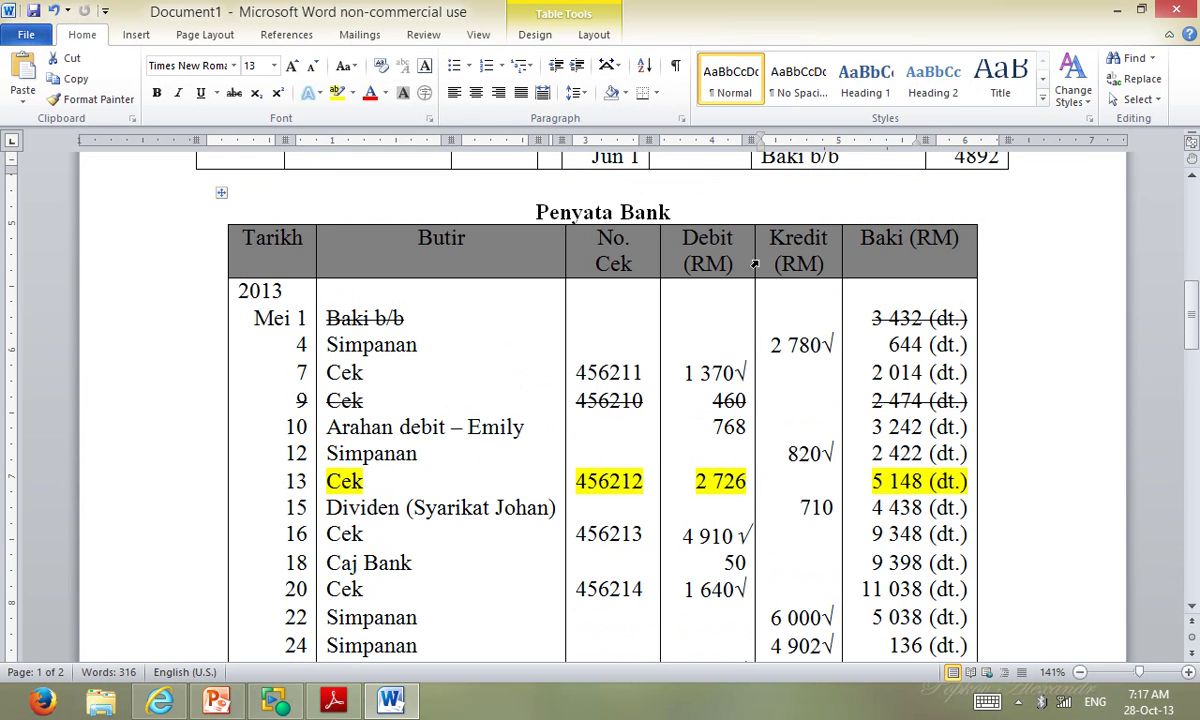
scroll(805, 345, down, 1)
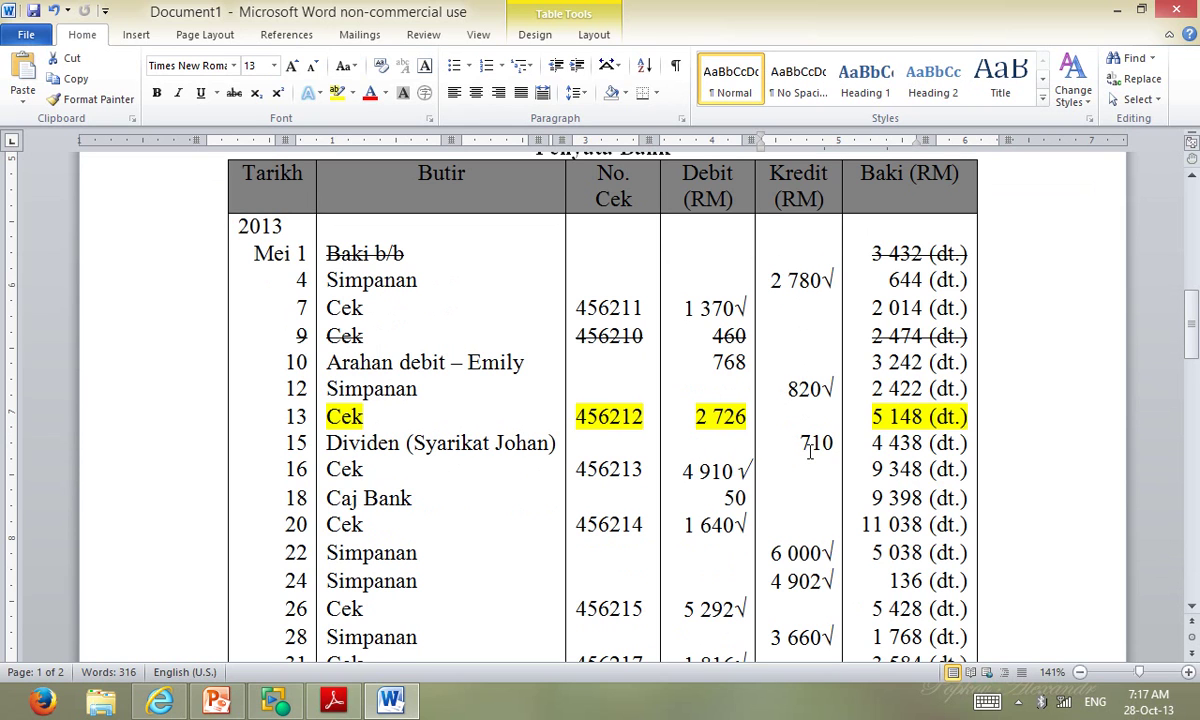
scroll(810, 451, down, 1)
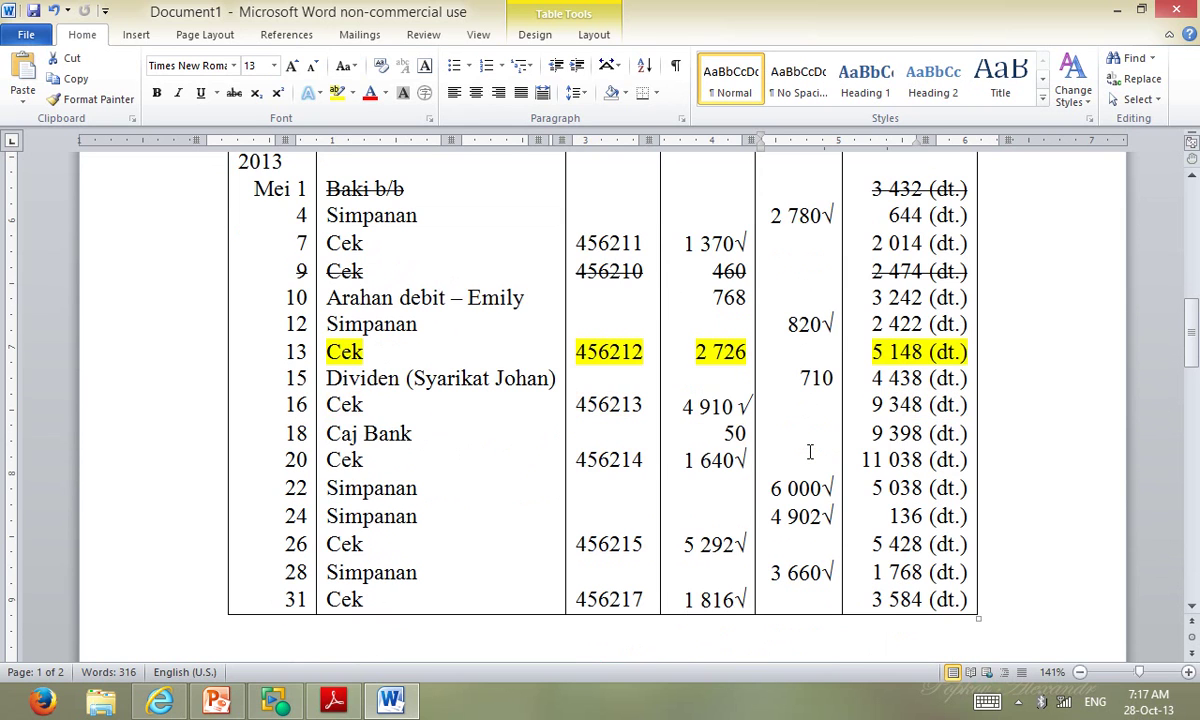
scroll(810, 452, up, 1)
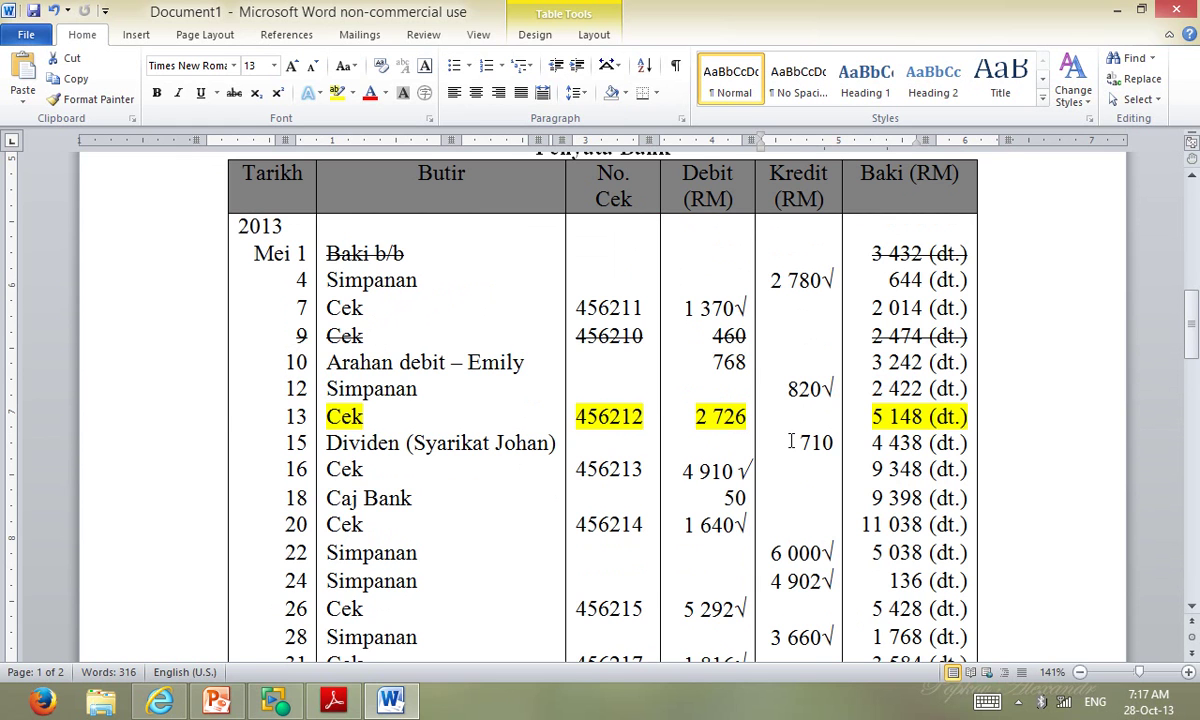
scroll(790, 441, up, 8)
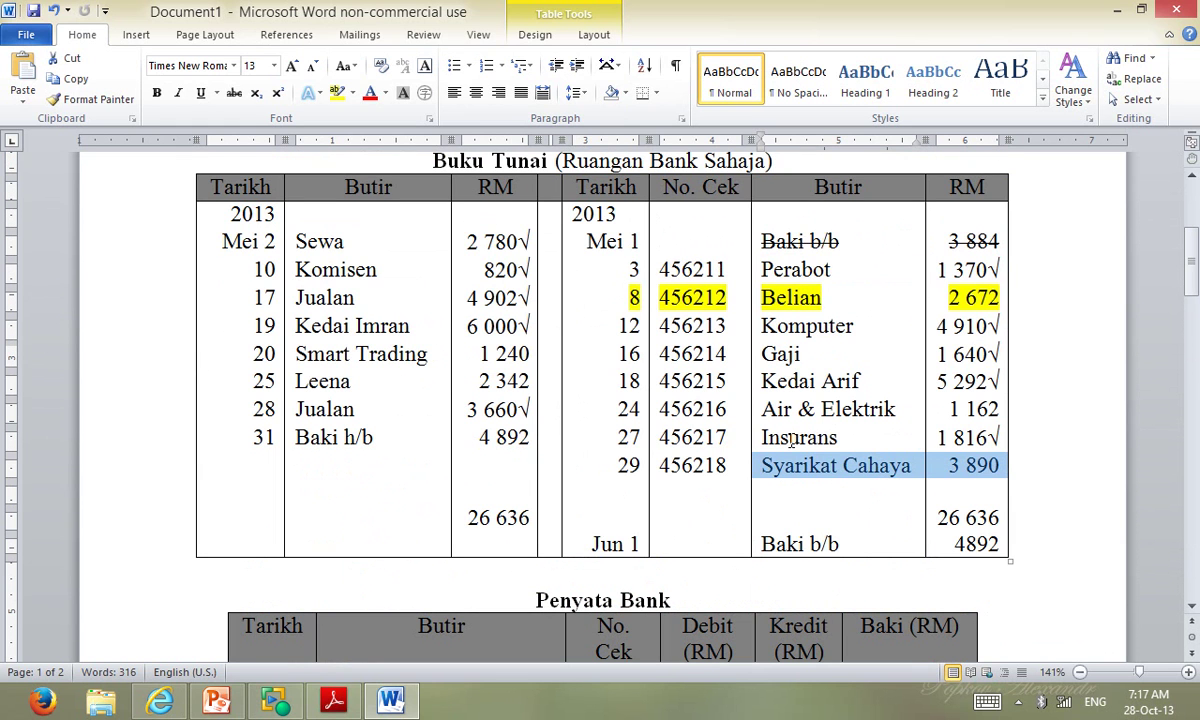